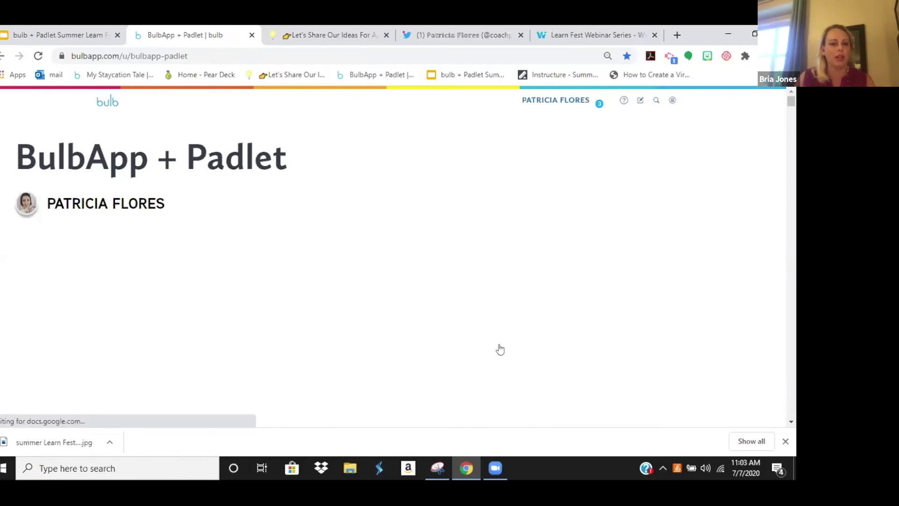
Look through the BulbApp + Padlet page down to its embedded Padlet and compare it with the original Padlet board
scroll(505, 338, down, 15)
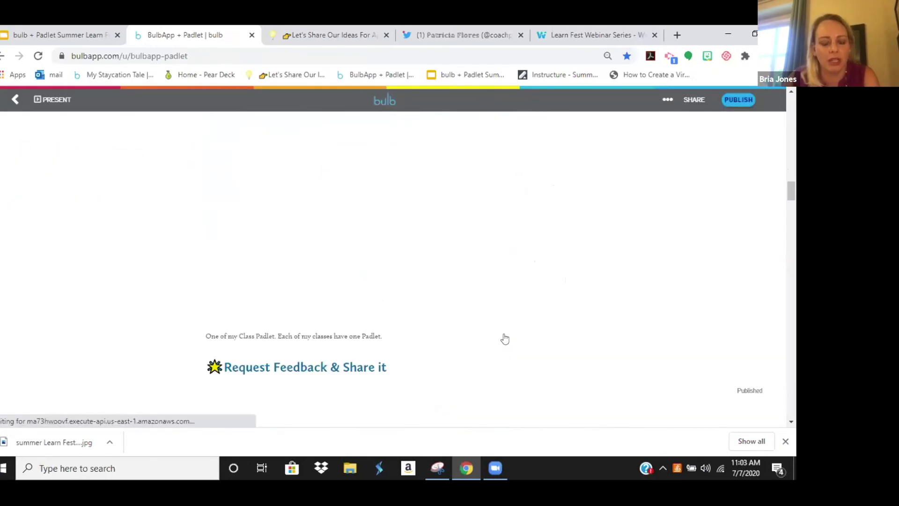
scroll(505, 338, down, 10)
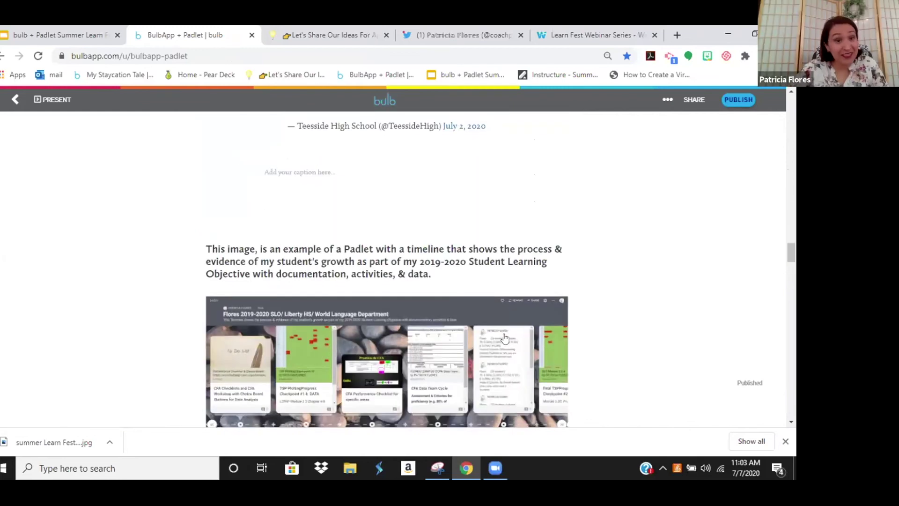
scroll(505, 339, down, 12)
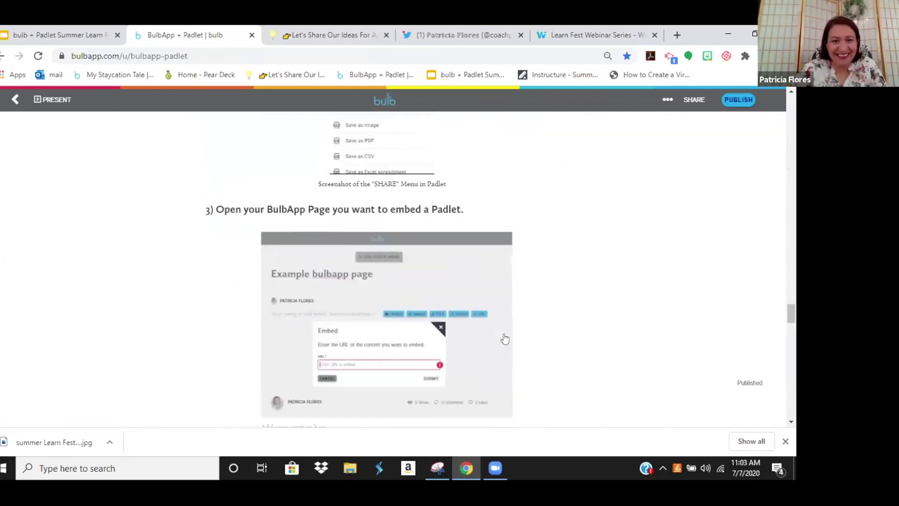
scroll(505, 339, down, 12)
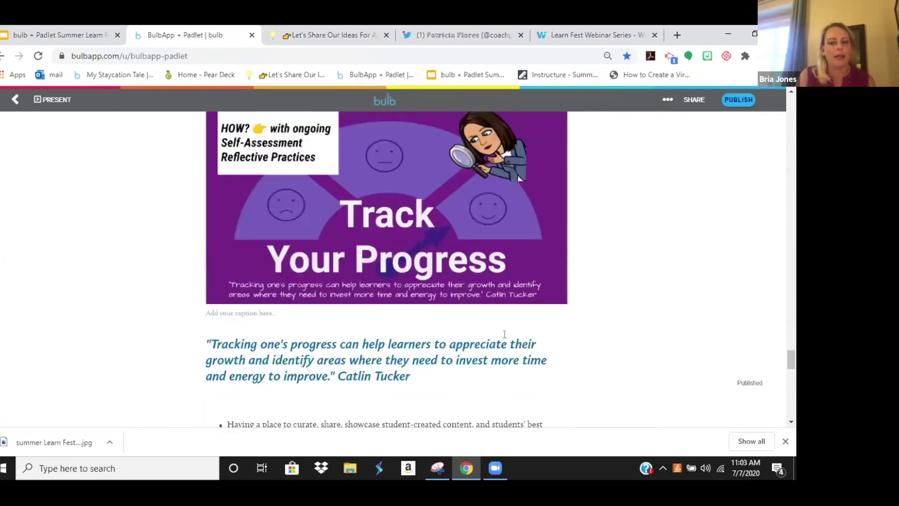
scroll(505, 335, down, 12)
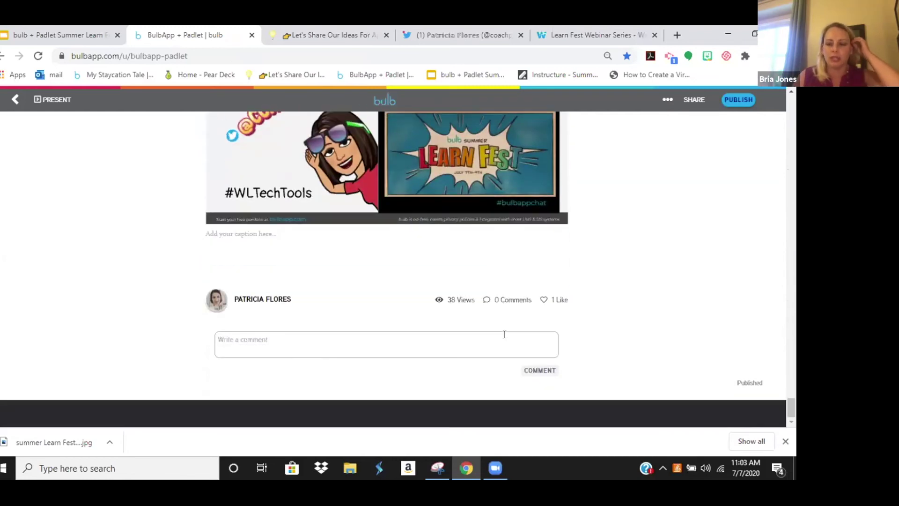
scroll(505, 335, up, 8)
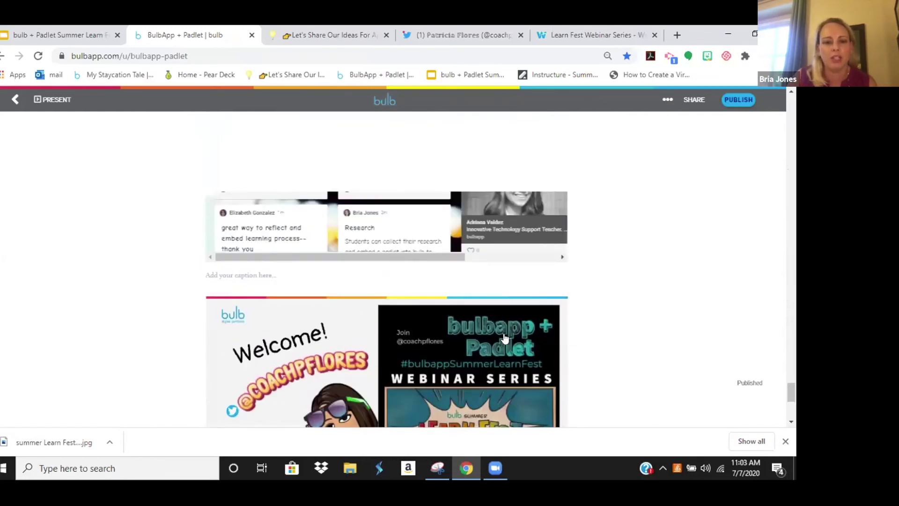
scroll(505, 338, up, 4)
scroll(504, 323, down, 1)
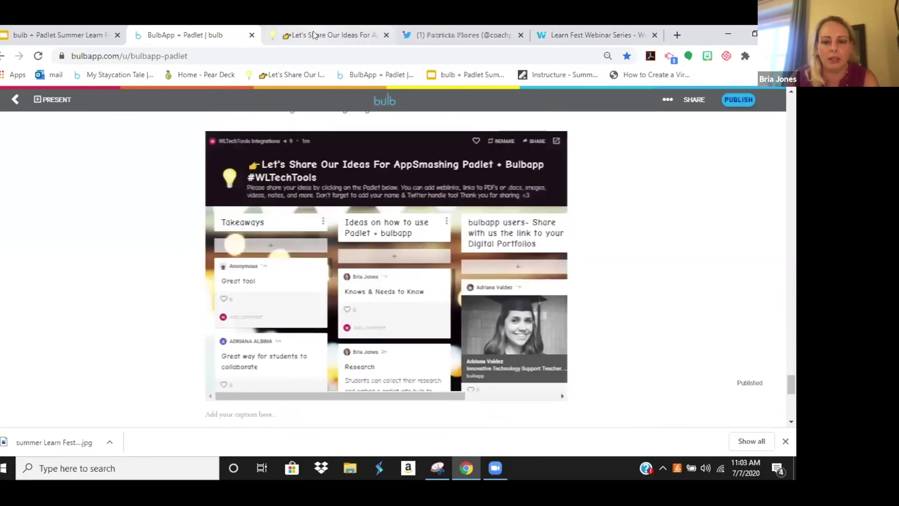
click(313, 32)
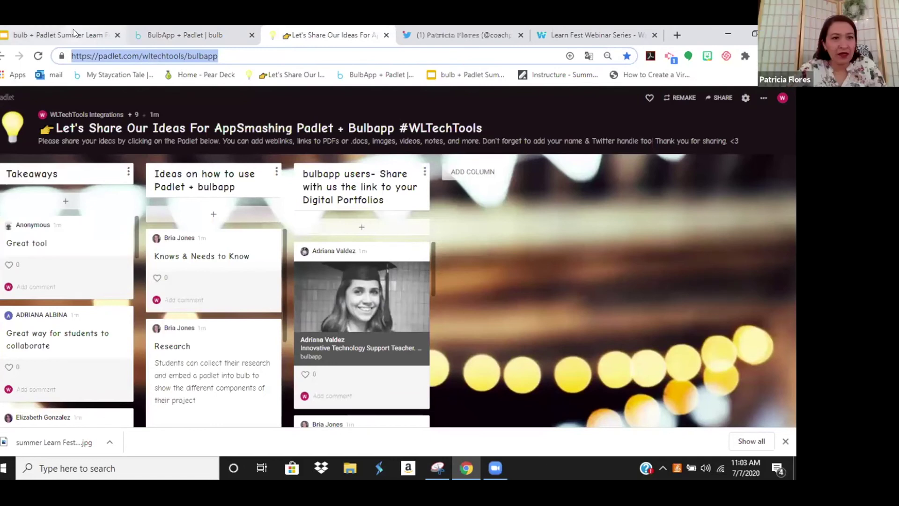
click(180, 32)
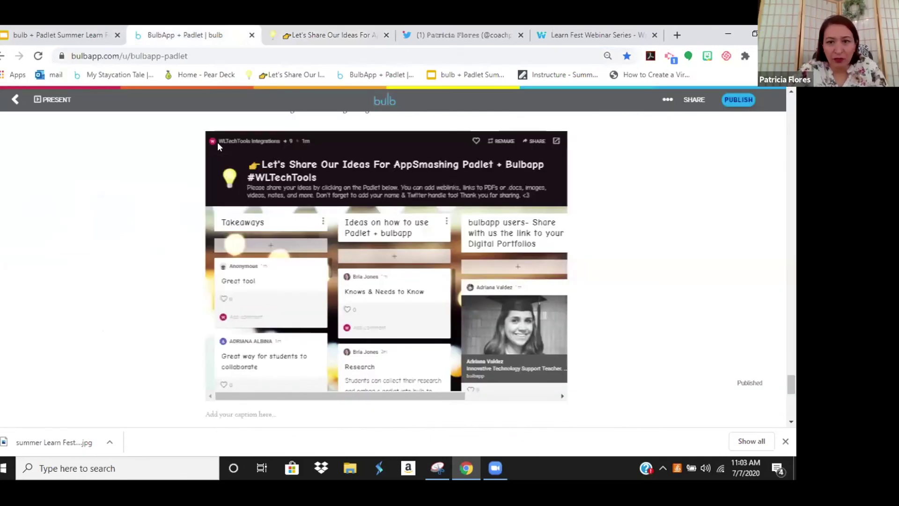
Start a URL embed on the blank line beneath the author name at the beginning of the BulbApp + Padlet page
scroll(785, 324, up, 15)
drag(792, 313, 795, 104)
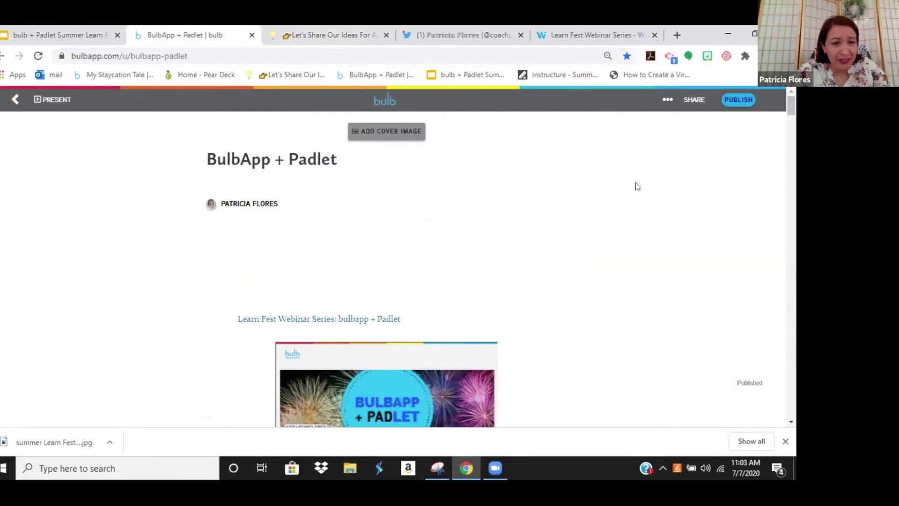
scroll(636, 181, down, 1)
scroll(298, 195, down, 1)
scroll(287, 173, up, 1)
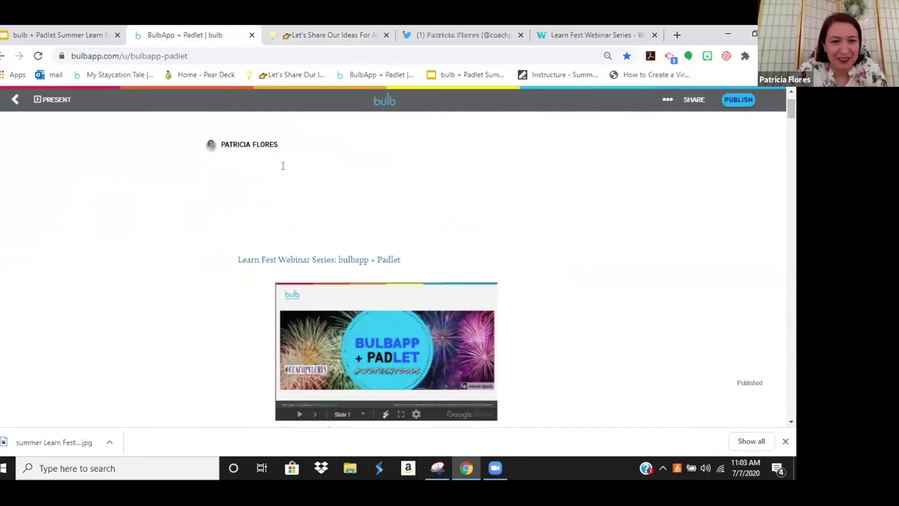
click(282, 166)
click(544, 168)
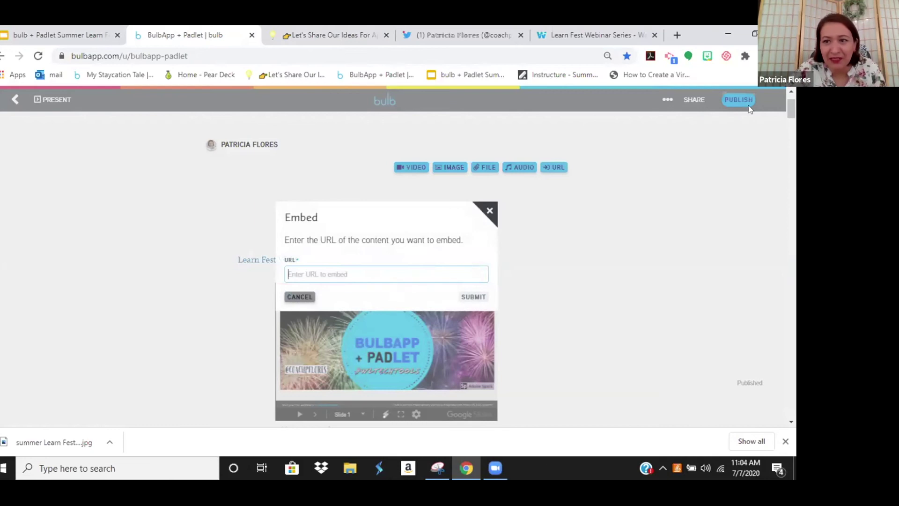
key(ctrl+Tab)
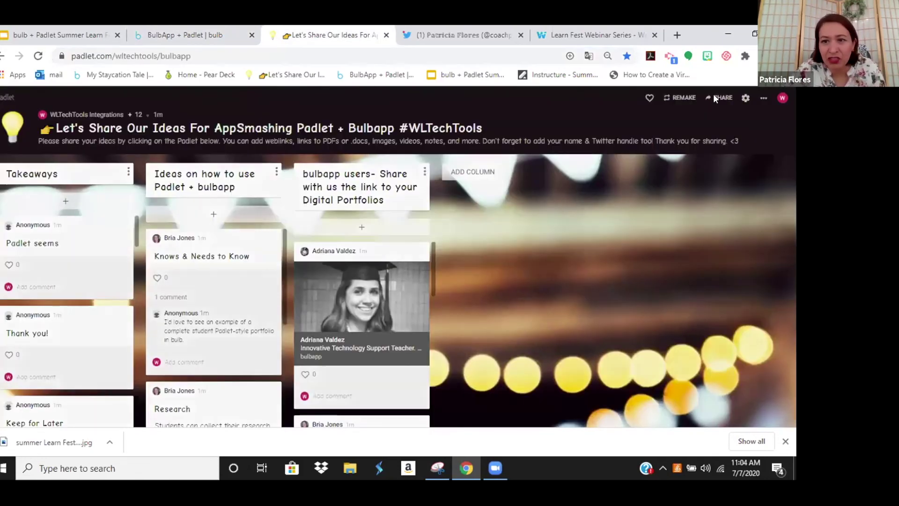
click(716, 98)
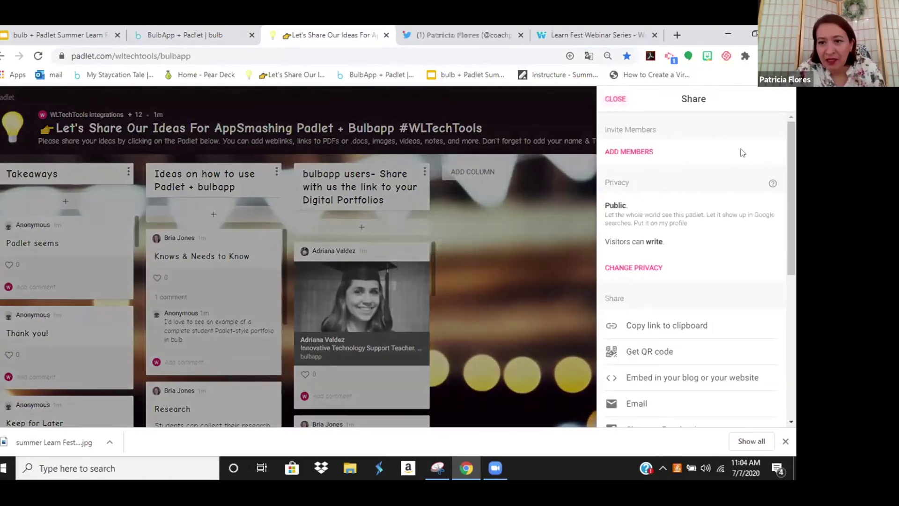
click(663, 325)
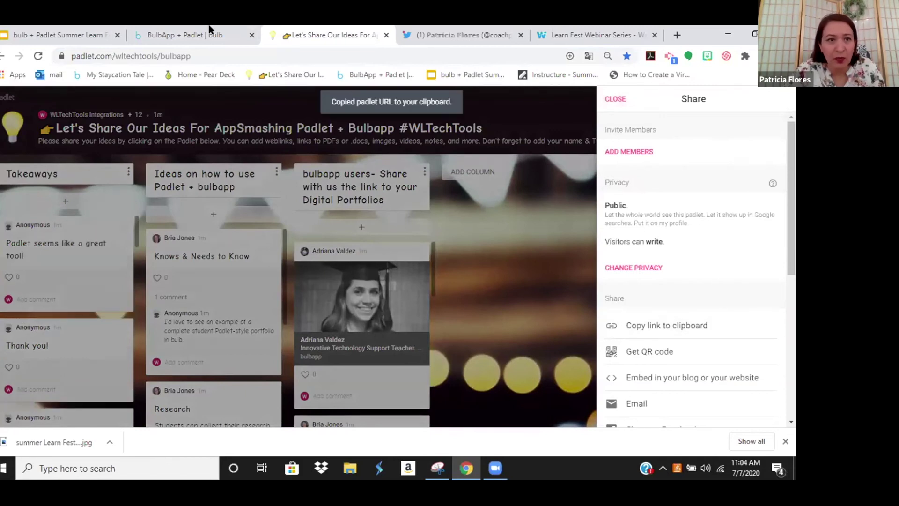
click(188, 39)
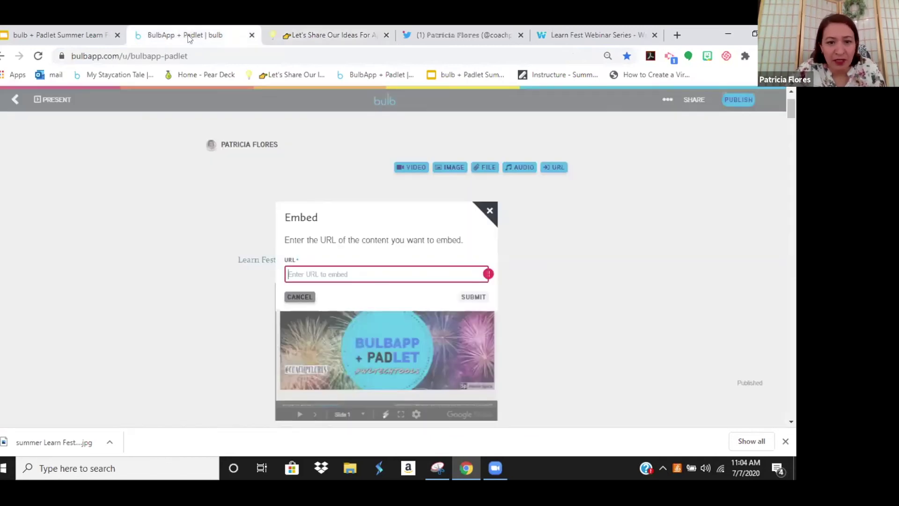
key(ctrl+v)
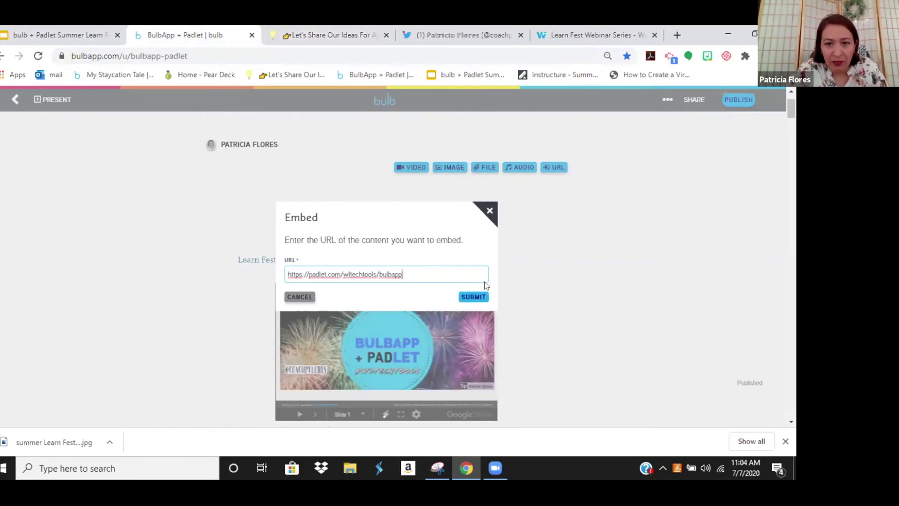
click(473, 297)
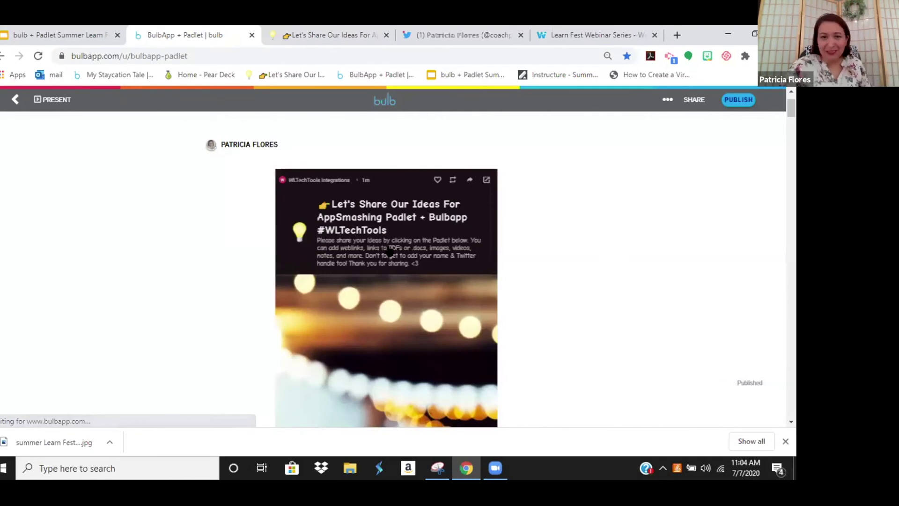
Enlarge the newly embedded Padlet to nearly the full width of the page's content column
scroll(356, 288, down, 3)
drag(487, 354, 592, 406)
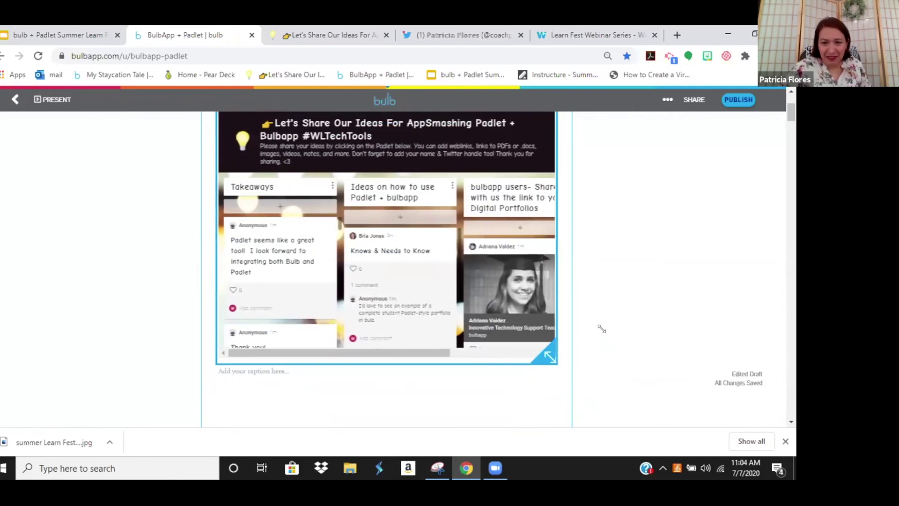
click(553, 367)
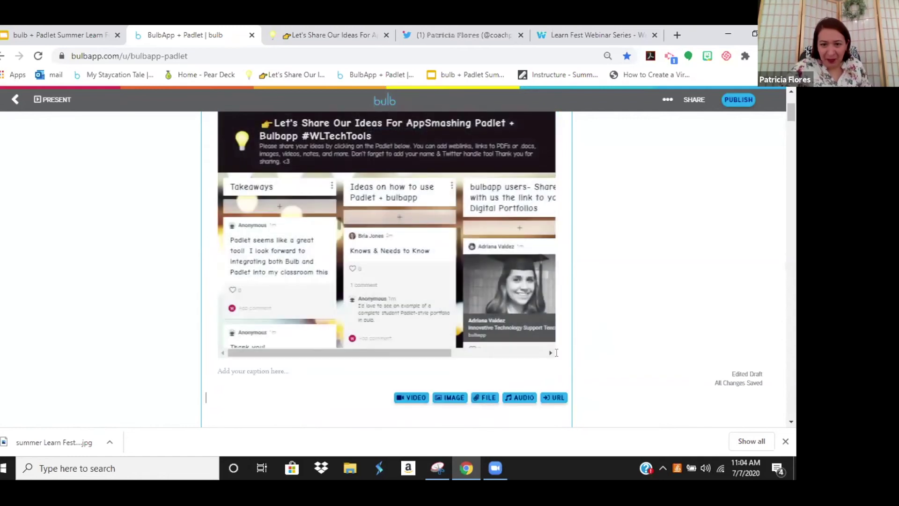
Examine how the enlarged Padlet embed appears in edit mode between the page title and the Learn Fest Webinar Series section
scroll(507, 295, down, 1)
scroll(508, 292, down, 3)
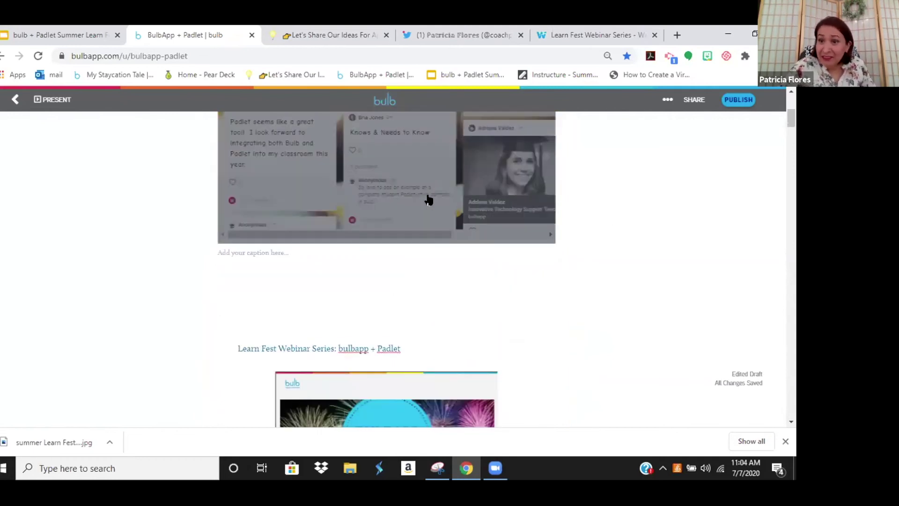
scroll(427, 199, up, 4)
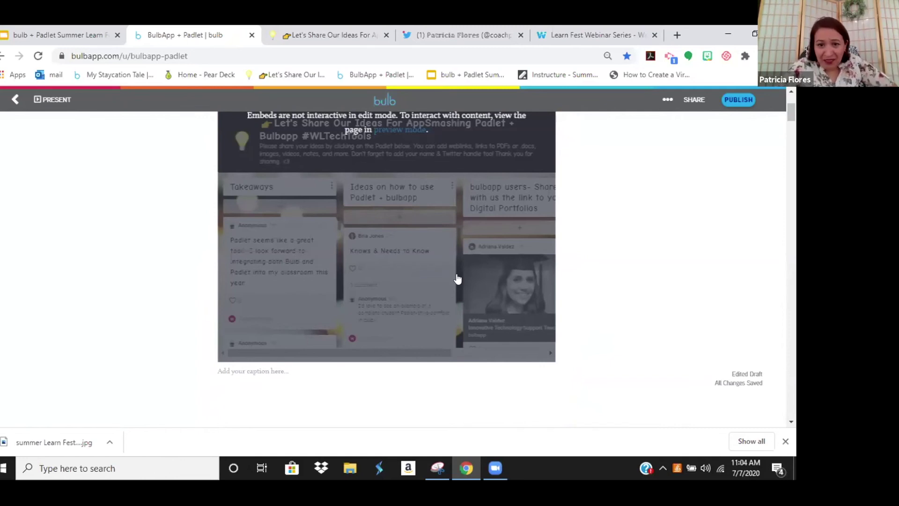
scroll(458, 280, down, 2)
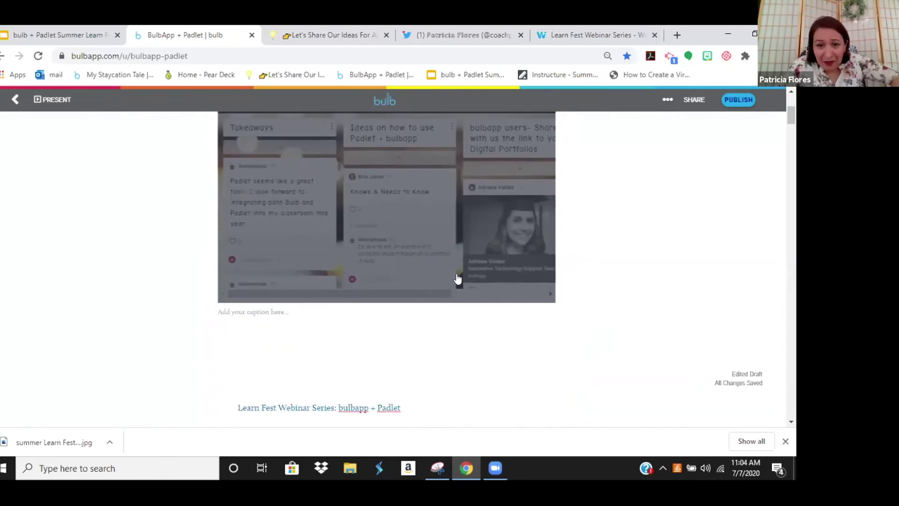
scroll(457, 279, up, 4)
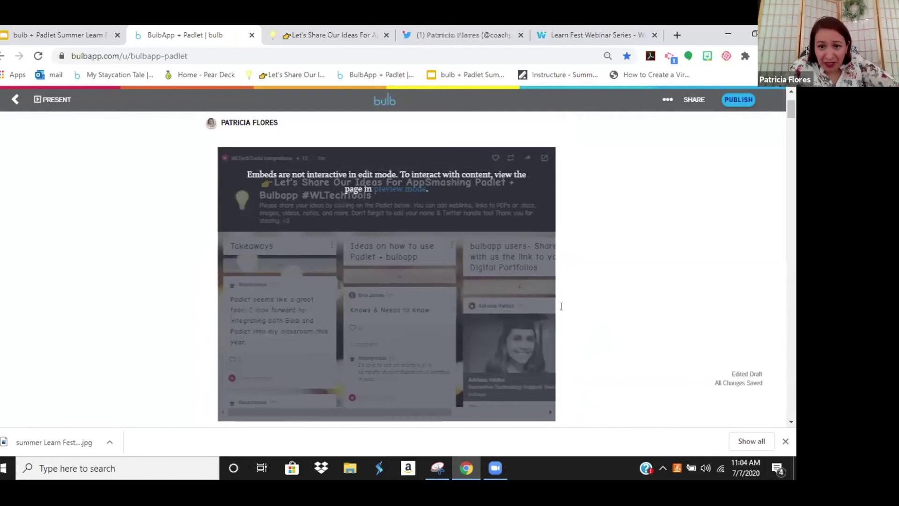
click(428, 353)
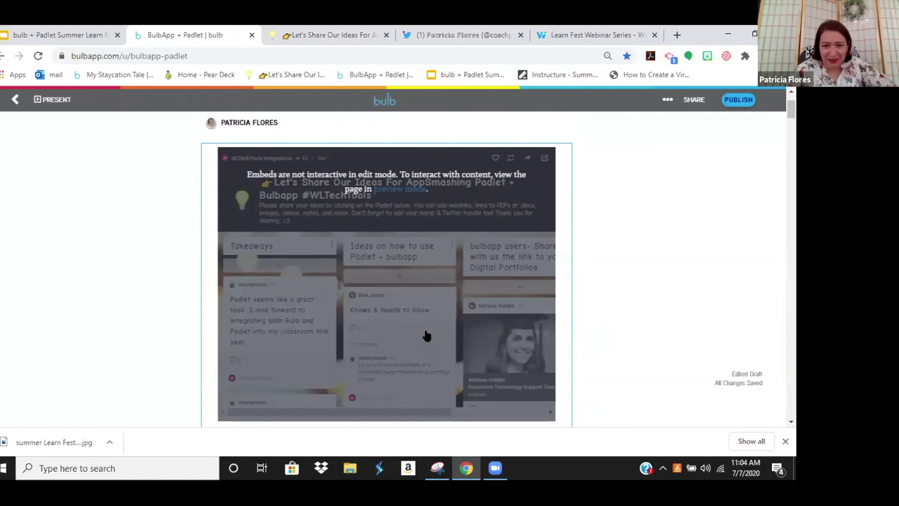
scroll(417, 306, down, 1)
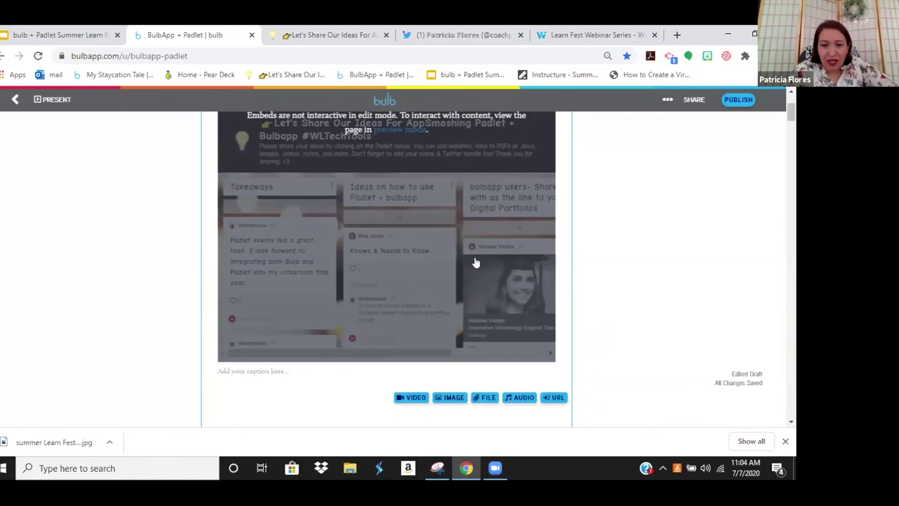
scroll(468, 257, up, 1)
scroll(476, 262, down, 2)
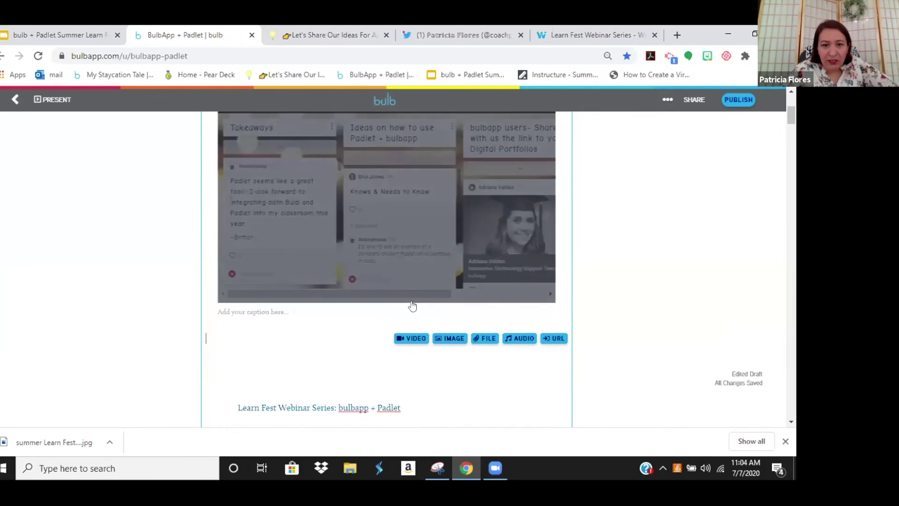
scroll(424, 307, up, 1)
scroll(456, 239, up, 2)
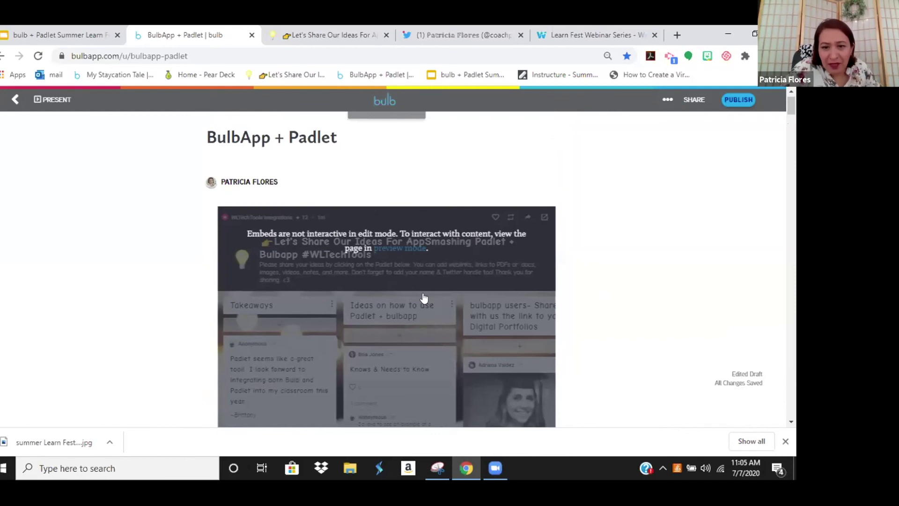
scroll(438, 377, up, 1)
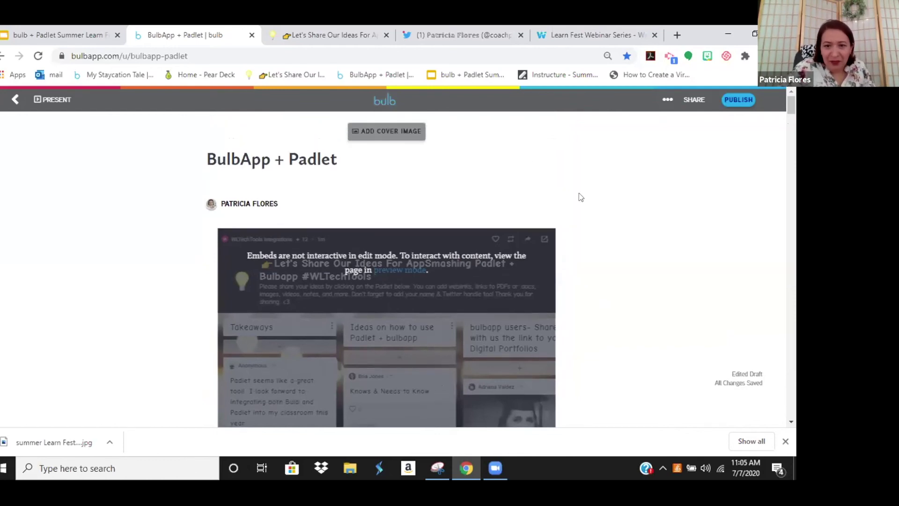
scroll(485, 296, down, 1)
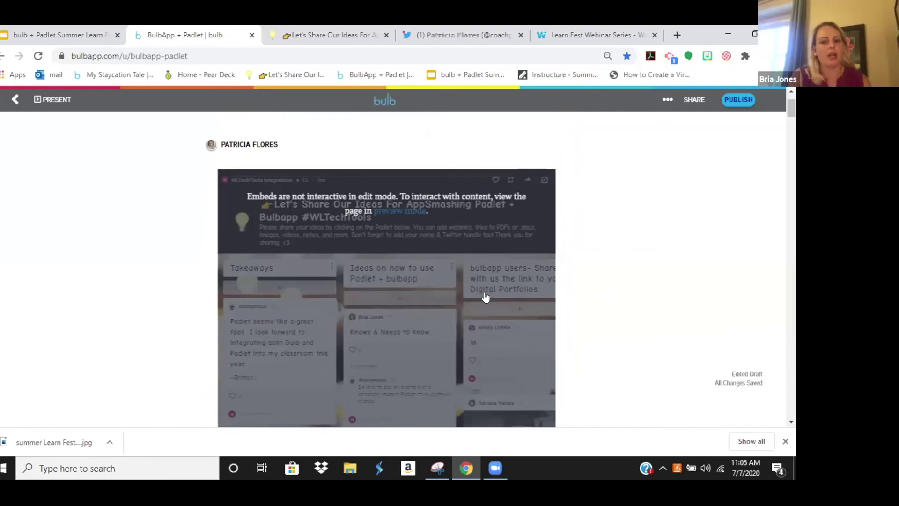
scroll(471, 192, up, 1)
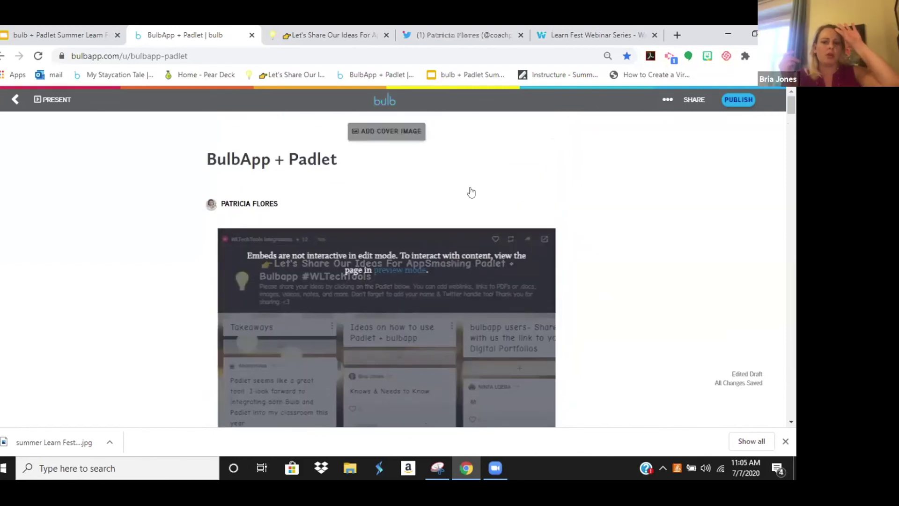
Add the image teacherbulb Copy (1) from the Downloads folder as the page's cover image and save it
click(372, 133)
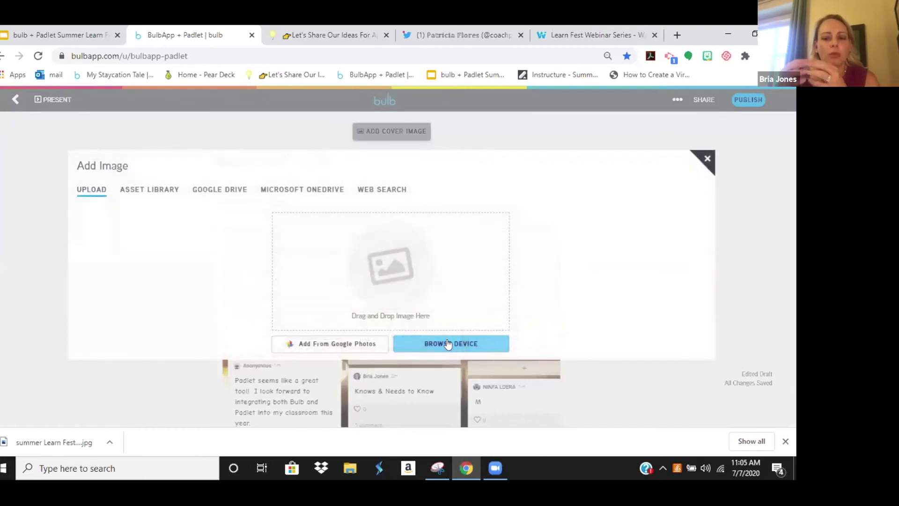
click(447, 344)
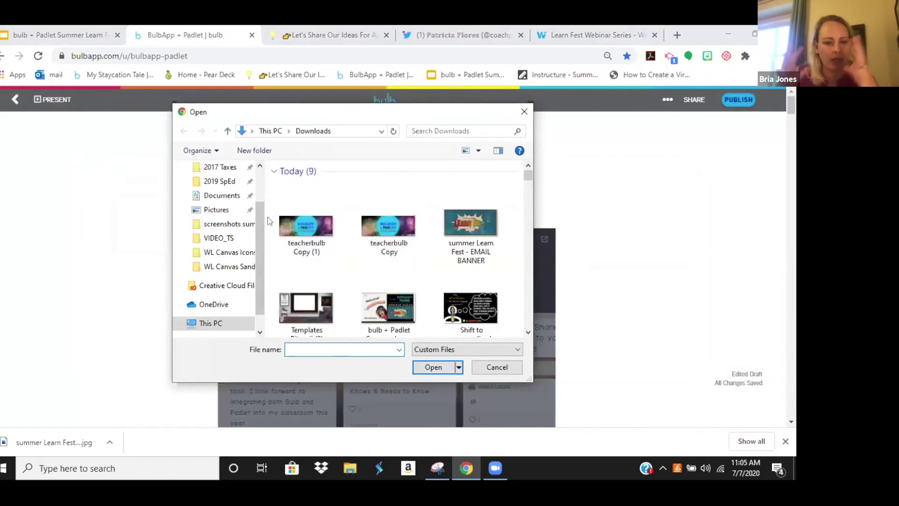
click(282, 225)
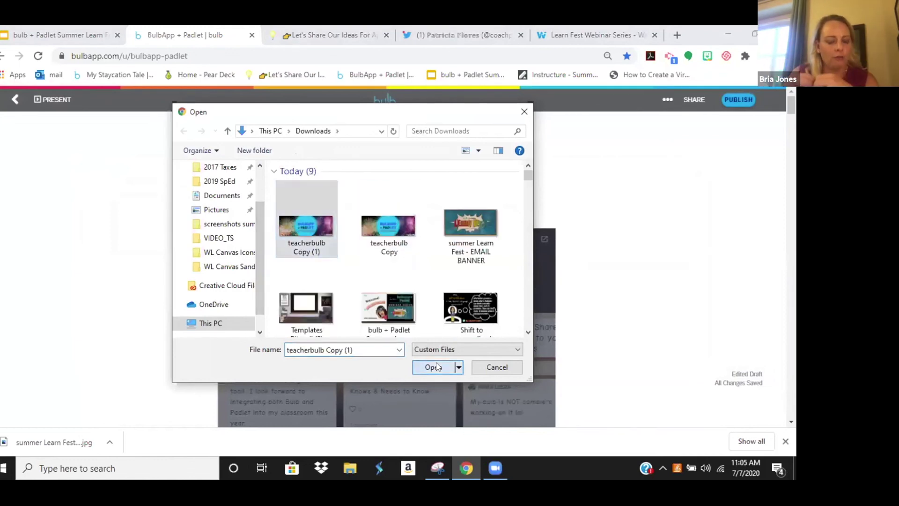
click(448, 367)
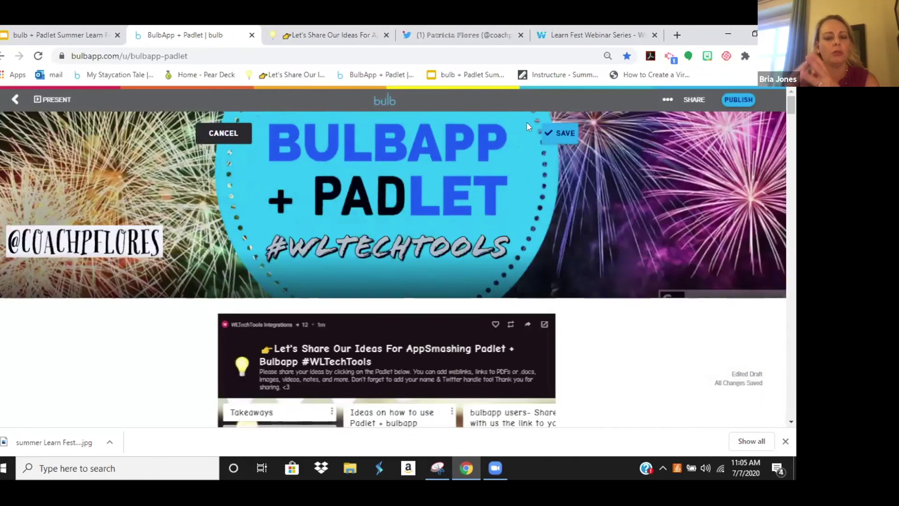
click(560, 131)
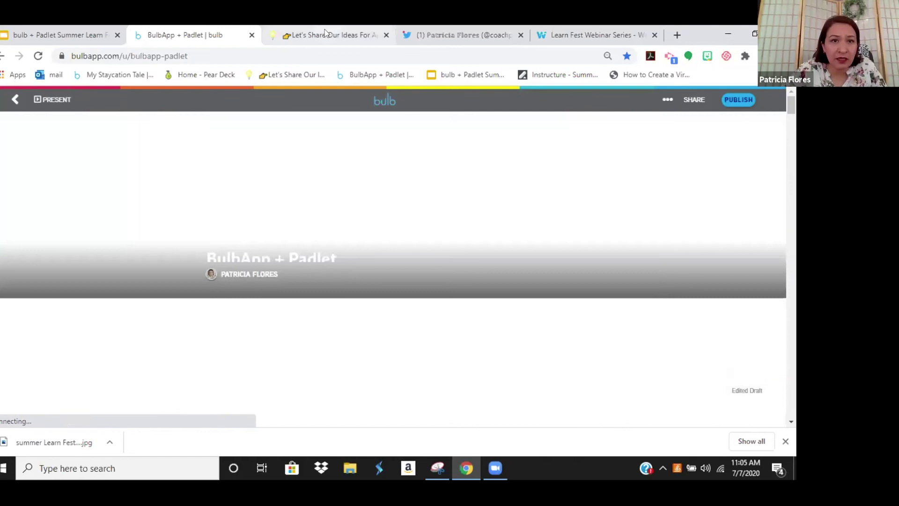
Switch to the Let's Share Our Ideas Padlet and examine its privacy options and the visitor permission choices
click(328, 35)
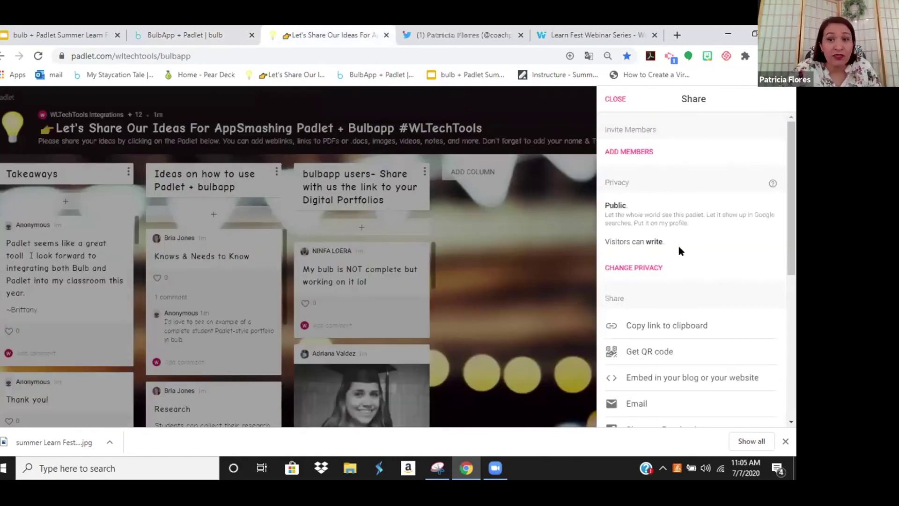
scroll(680, 248, down, 1)
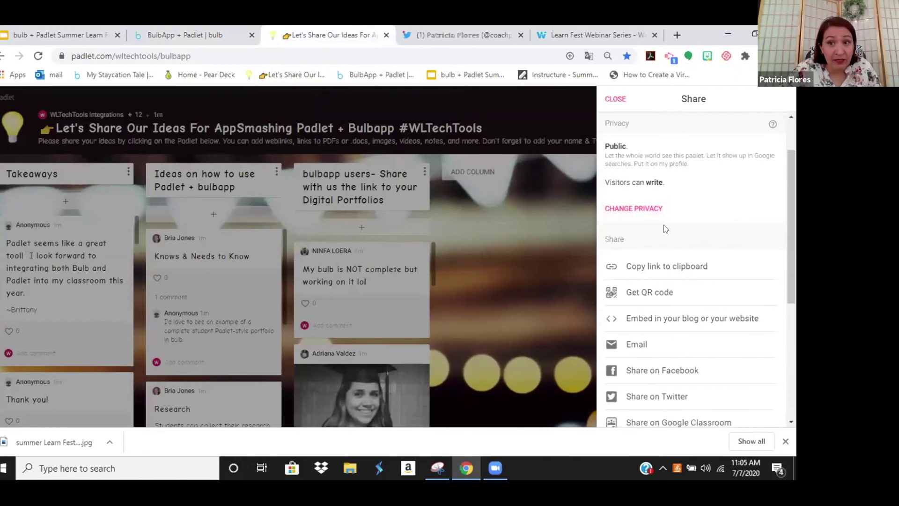
scroll(638, 212, up, 1)
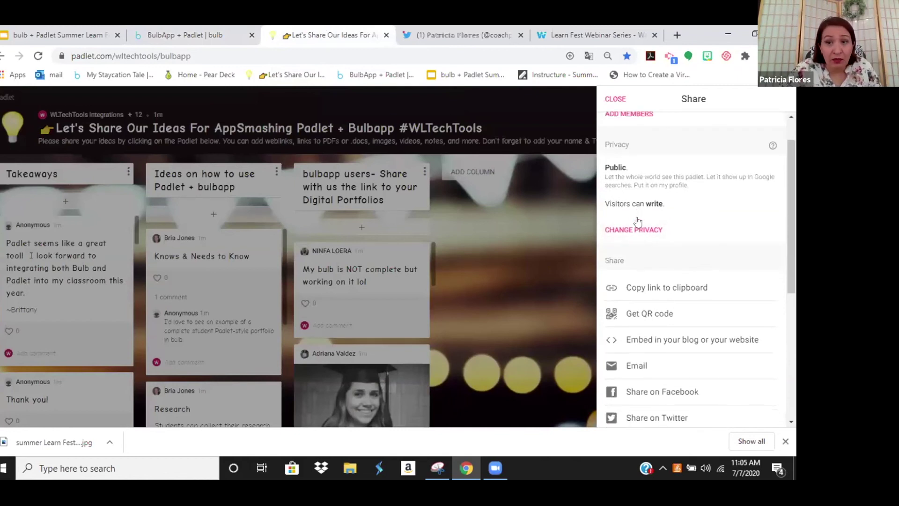
click(637, 230)
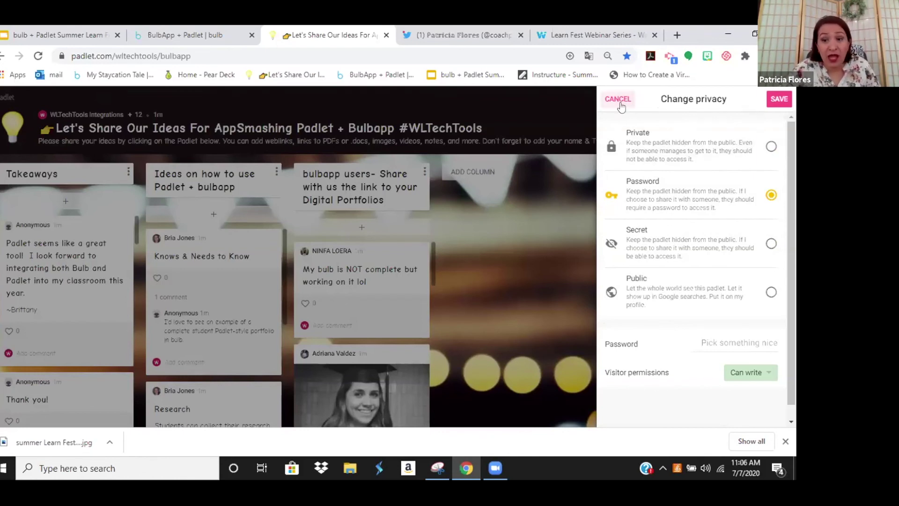
scroll(765, 301, down, 1)
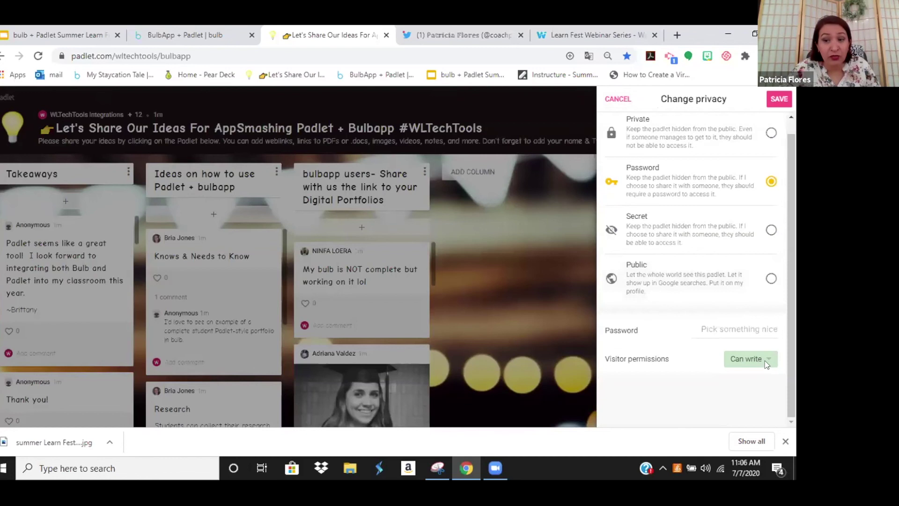
click(766, 363)
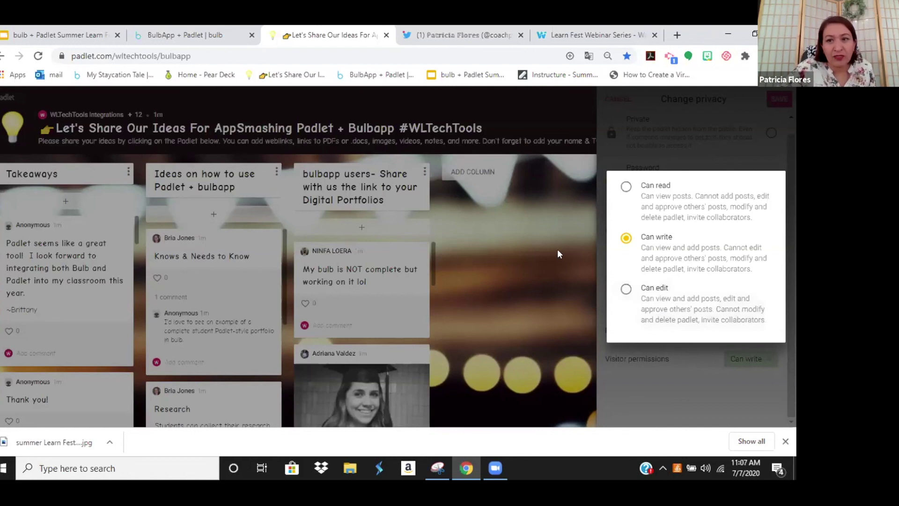
click(669, 128)
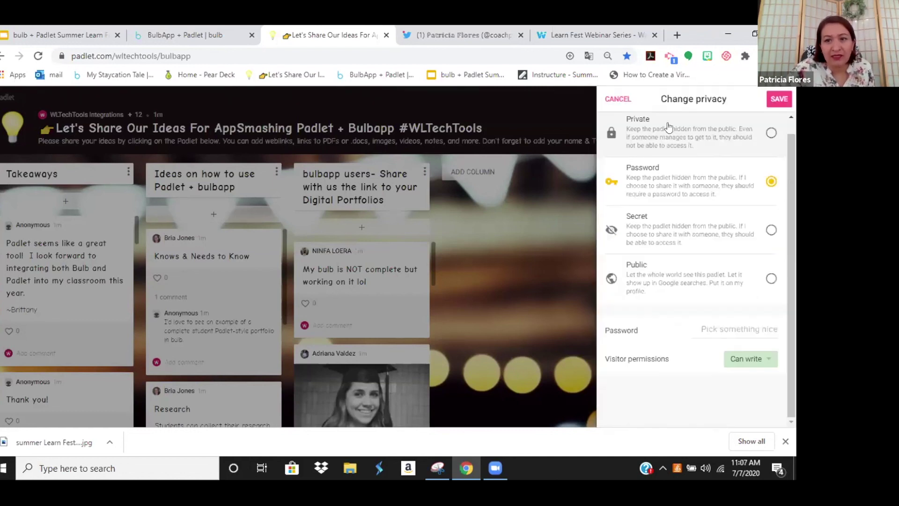
Try to save the Padlet's privacy as Password without entering a password
click(780, 99)
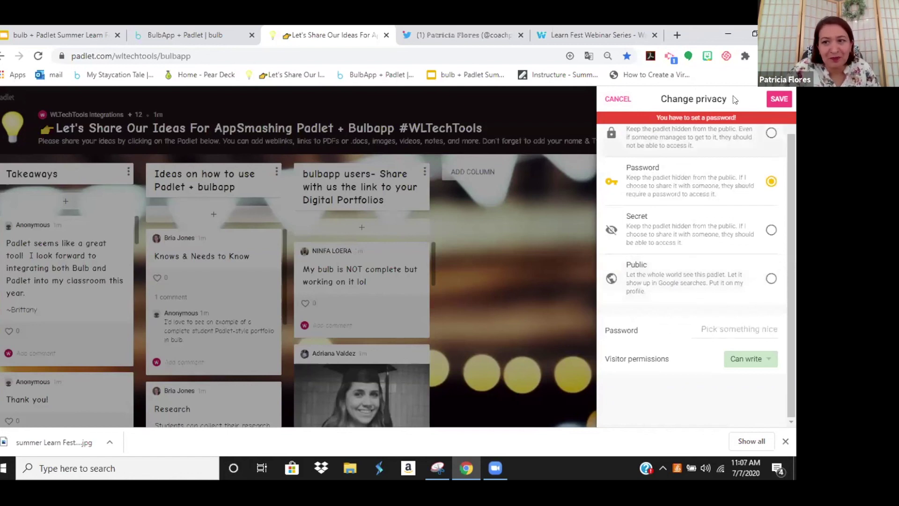
click(779, 99)
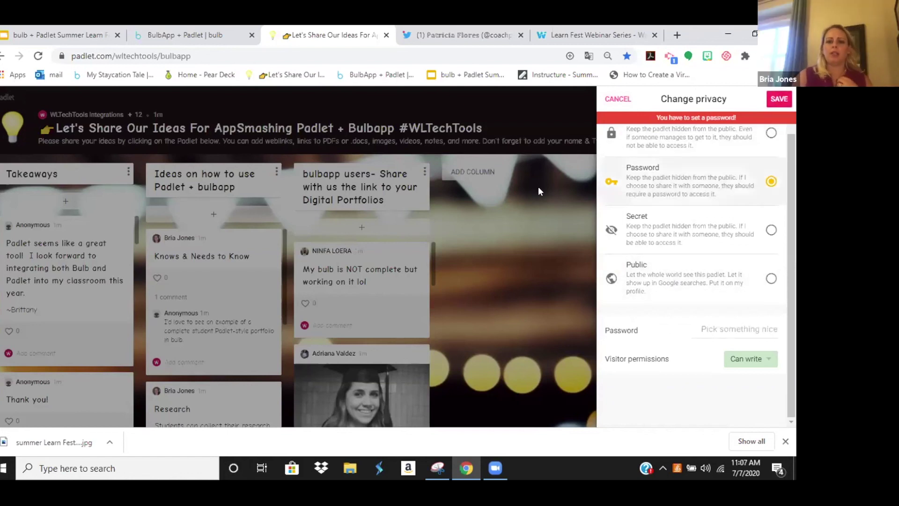
click(547, 222)
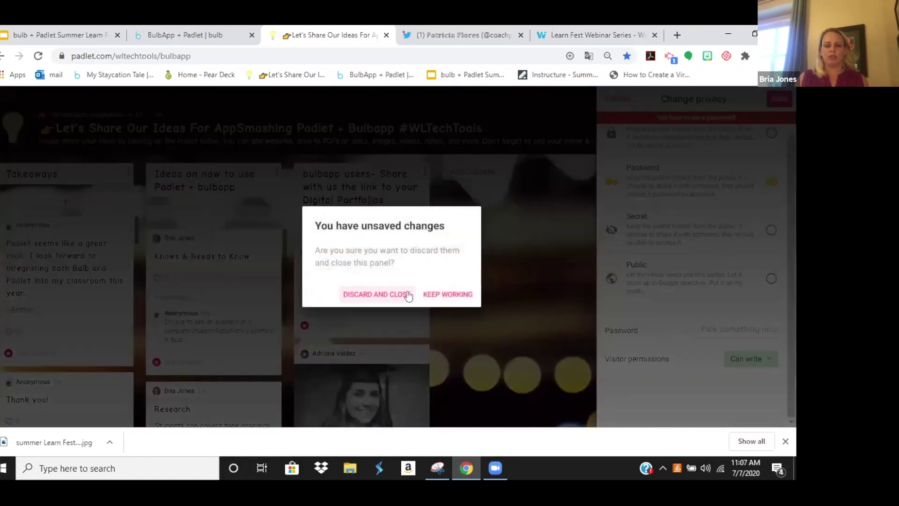
click(449, 293)
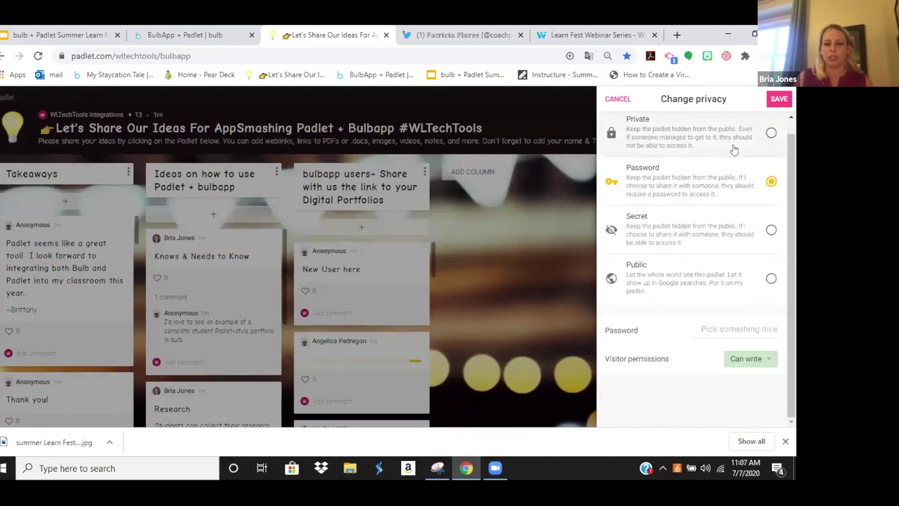
click(773, 100)
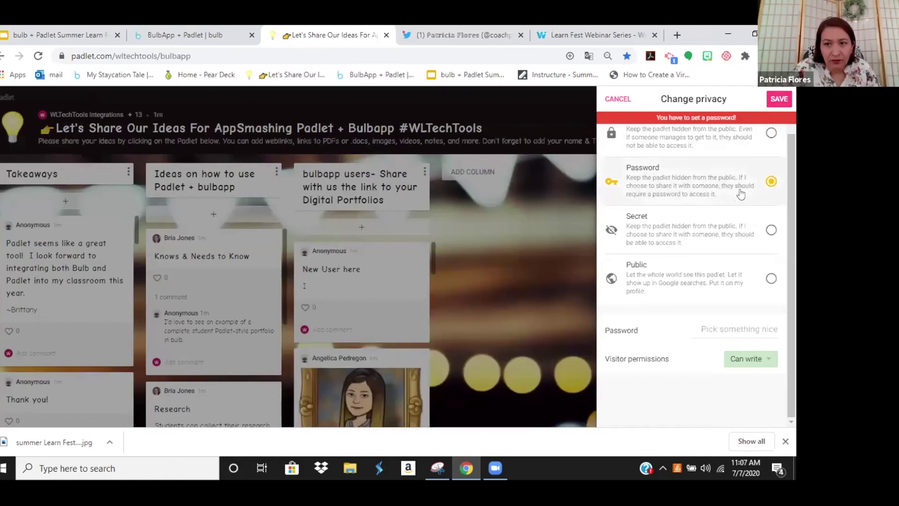
Set the Padlet's privacy to Public with visitor permissions at Can write, and return to the share options
click(768, 277)
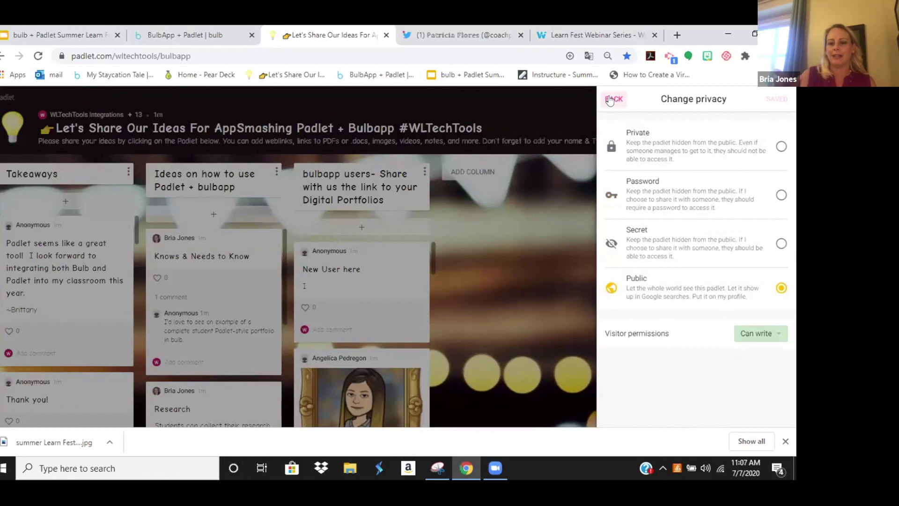
click(771, 333)
click(670, 140)
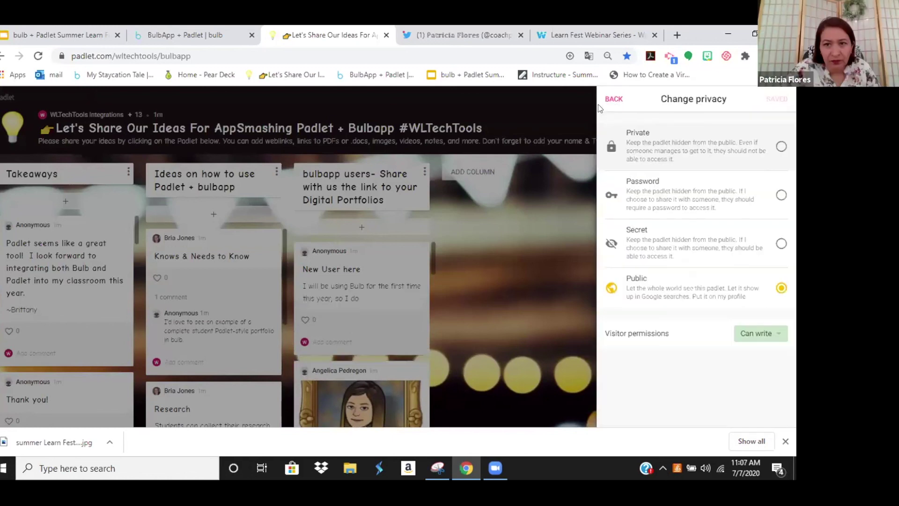
click(614, 99)
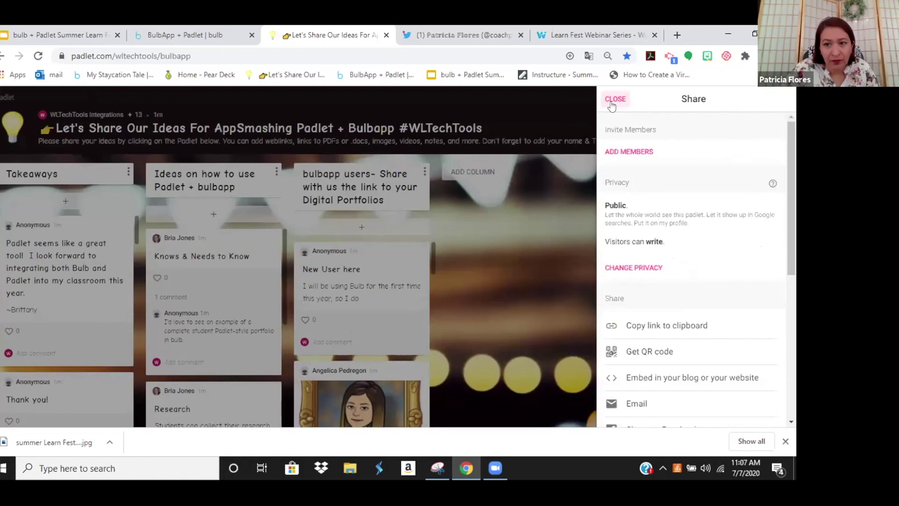
Look through the Padlet's share and export options and close them
scroll(658, 323, down, 4)
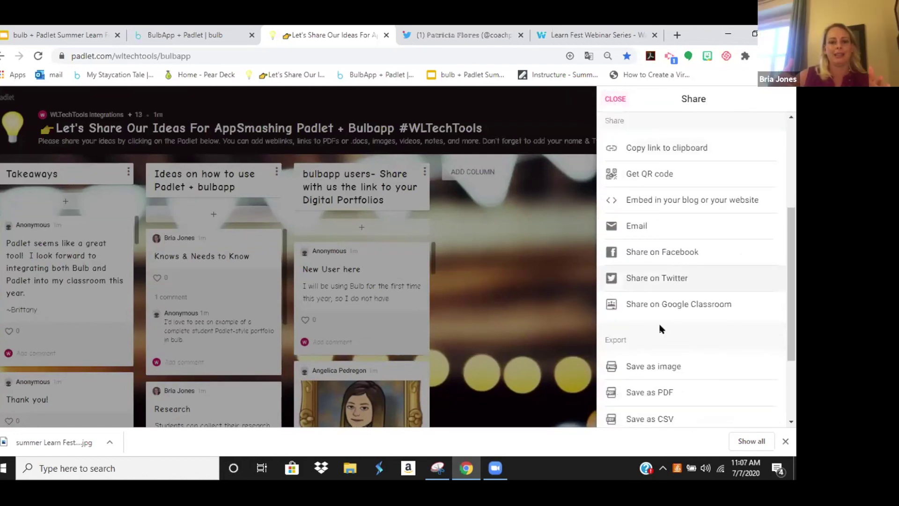
scroll(660, 326, down, 1)
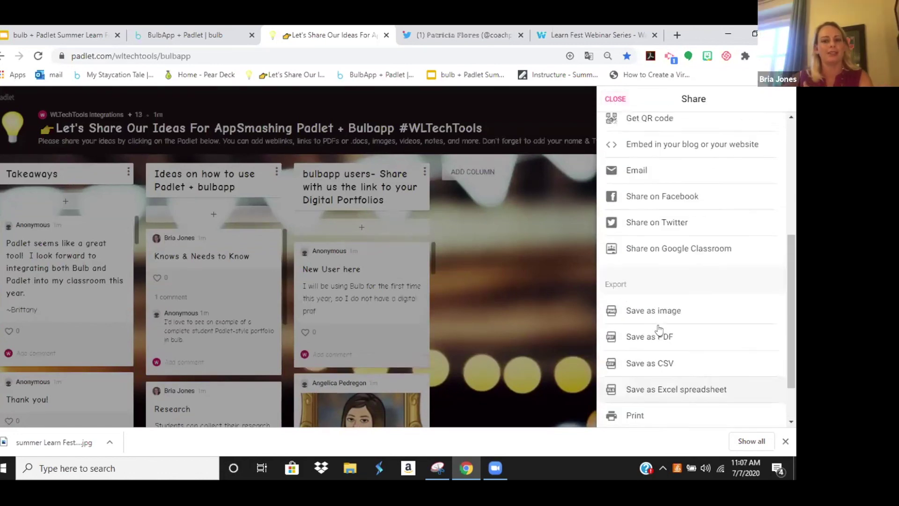
scroll(659, 323, up, 5)
click(615, 99)
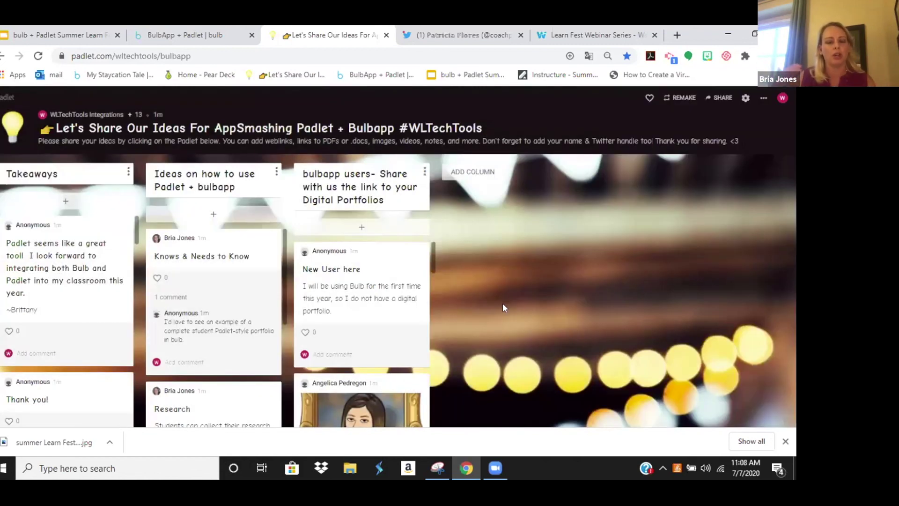
Read through the posts in the bulbapp users, Ideas on how to use Padlet + bulbapp and Takeaways columns
scroll(410, 262, down, 3)
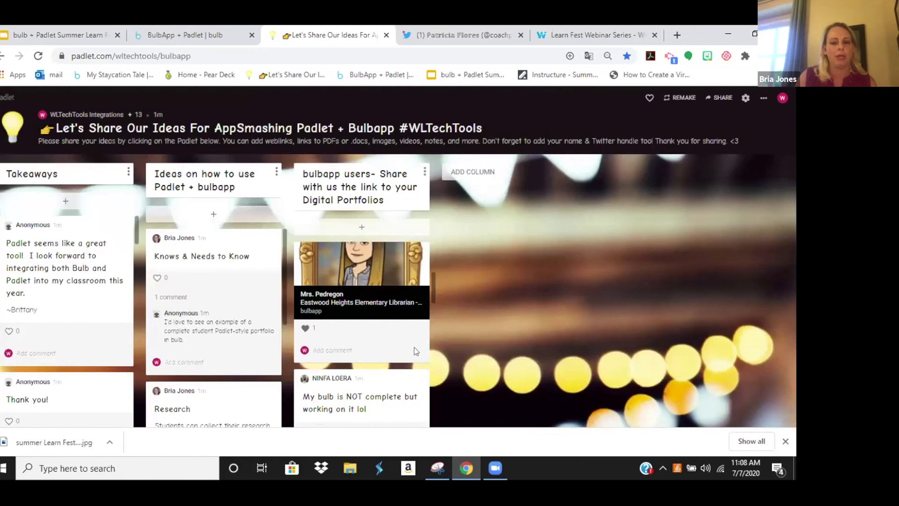
scroll(417, 342, down, 5)
scroll(414, 347, down, 5)
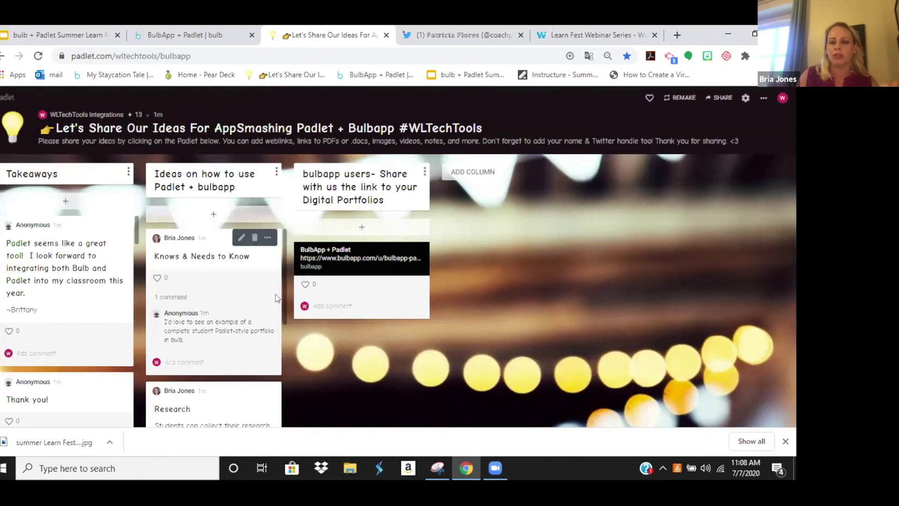
scroll(275, 299, down, 5)
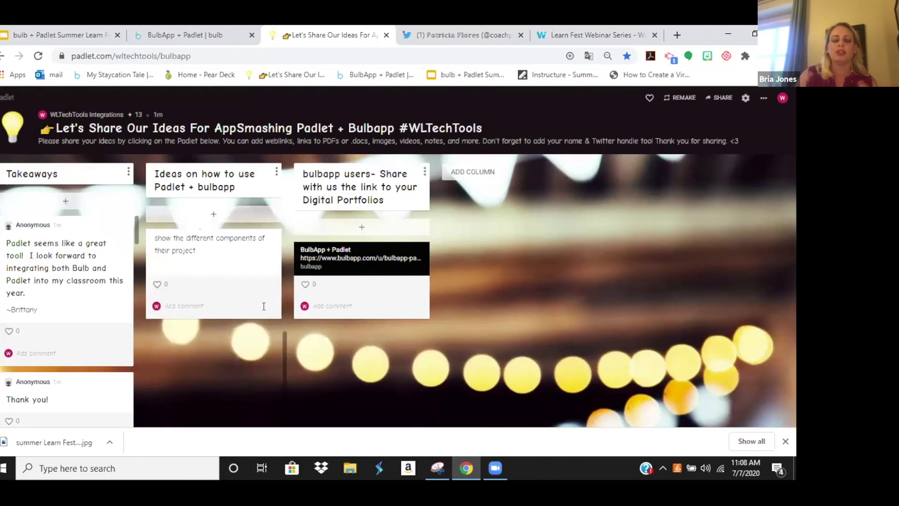
scroll(71, 319, down, 10)
scroll(72, 316, down, 2)
scroll(79, 304, up, 2)
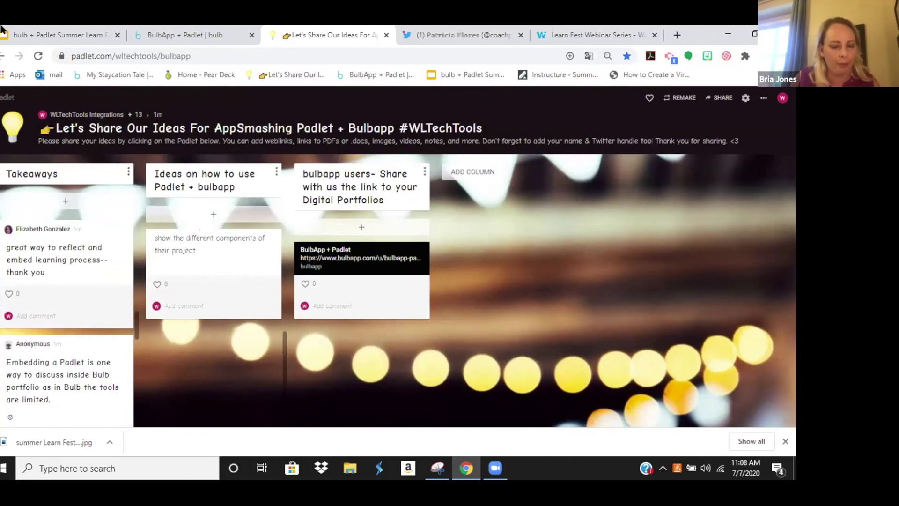
Return to the BulbApp + Padlet page and check how the new cover image and the embedded Padlet appear
click(48, 33)
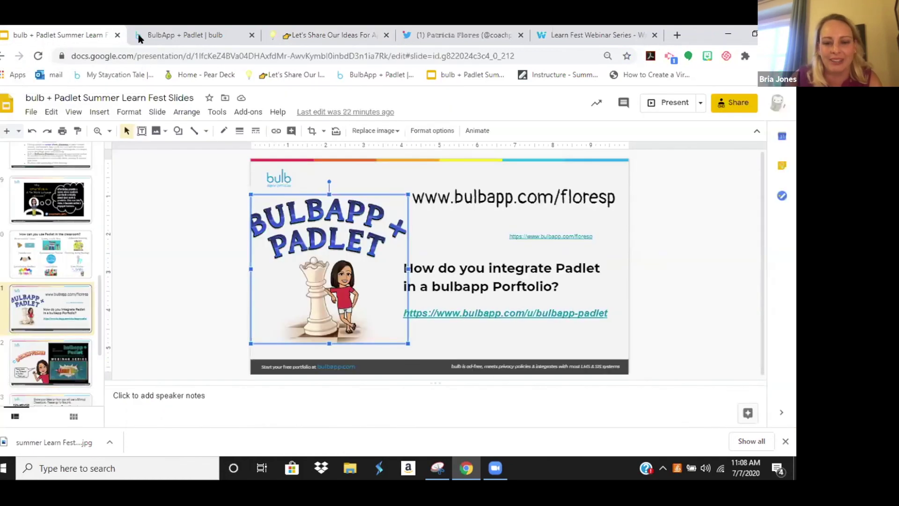
click(173, 35)
scroll(374, 196, down, 5)
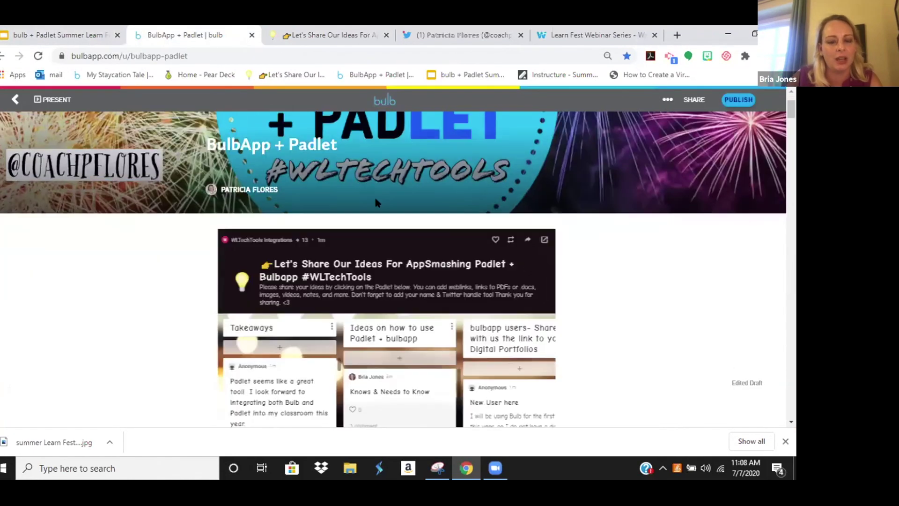
scroll(371, 252, down, 2)
scroll(411, 267, up, 5)
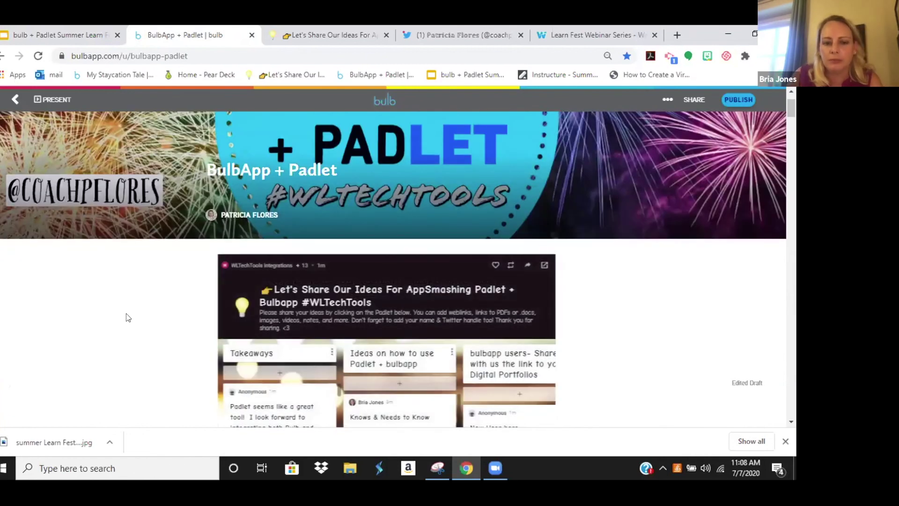
scroll(359, 309, up, 1)
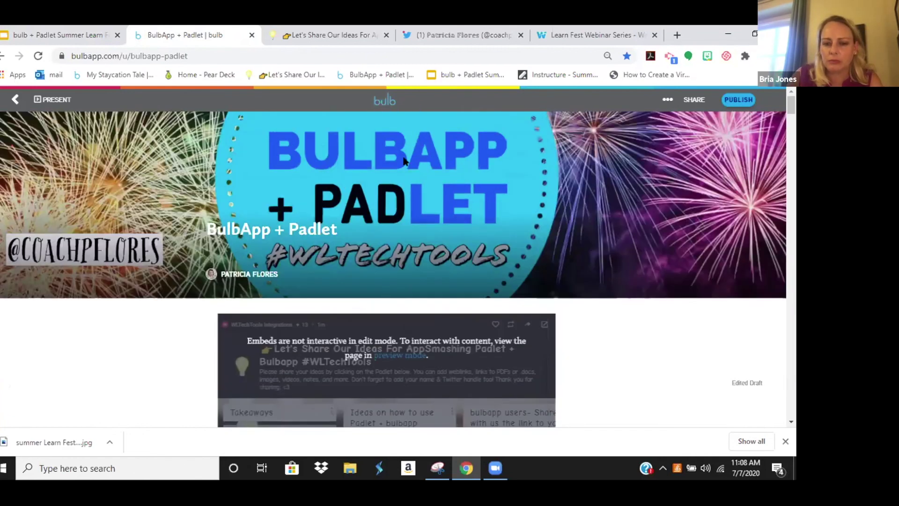
scroll(363, 328, down, 1)
scroll(363, 328, up, 1)
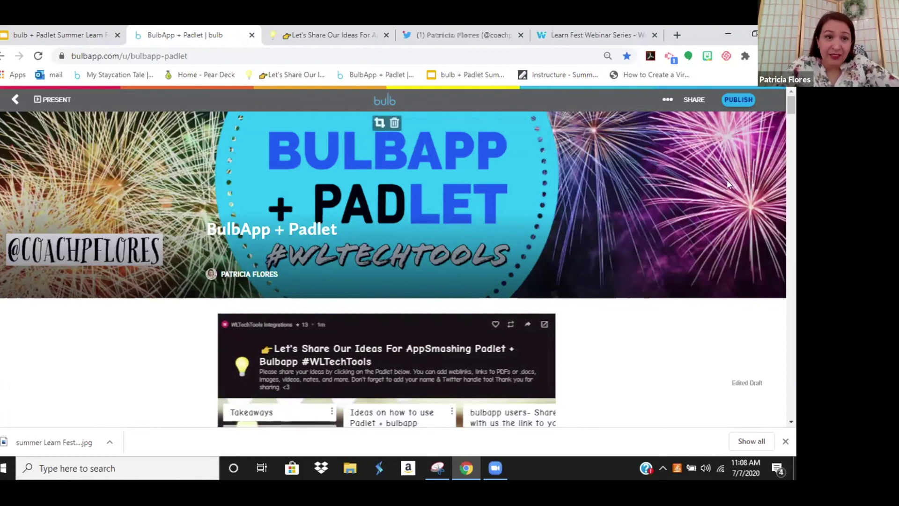
Look through the organizations and groups in the page's publish settings and add Frisco ISD to the Public visibility
click(733, 103)
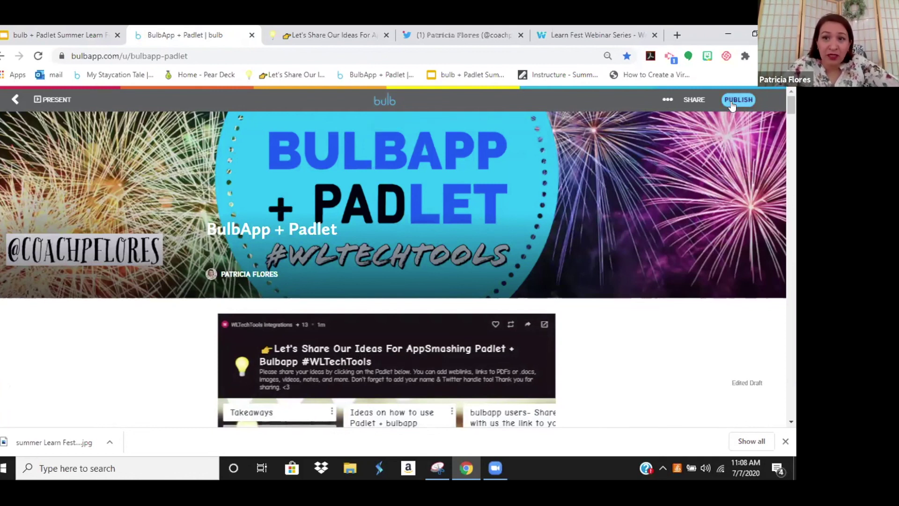
click(582, 178)
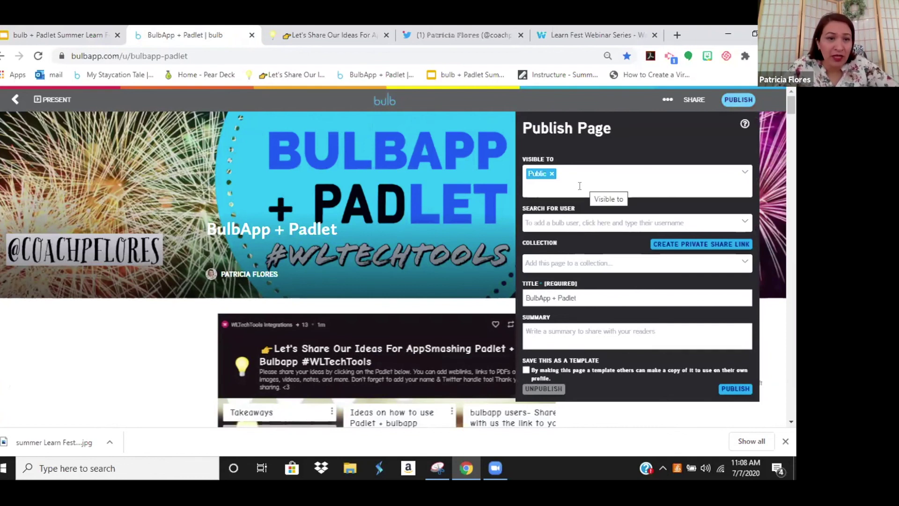
click(579, 186)
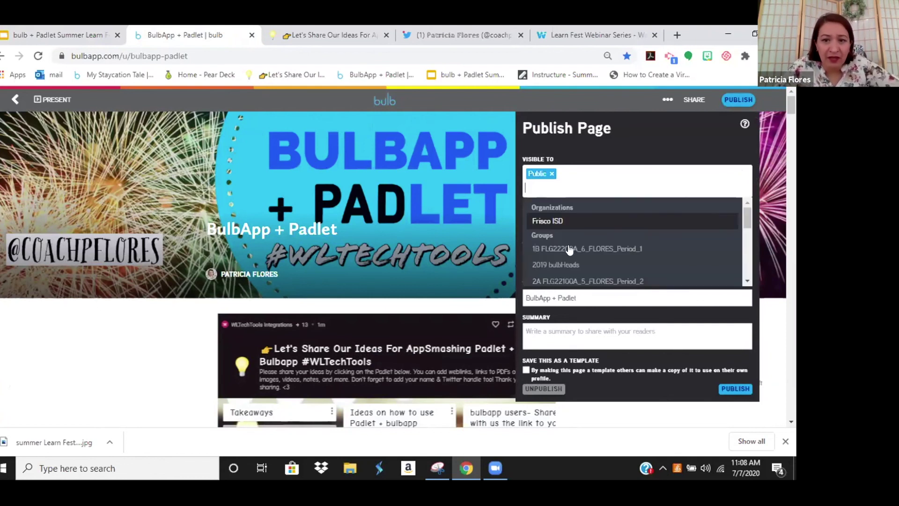
scroll(569, 249, down, 2)
scroll(570, 250, down, 5)
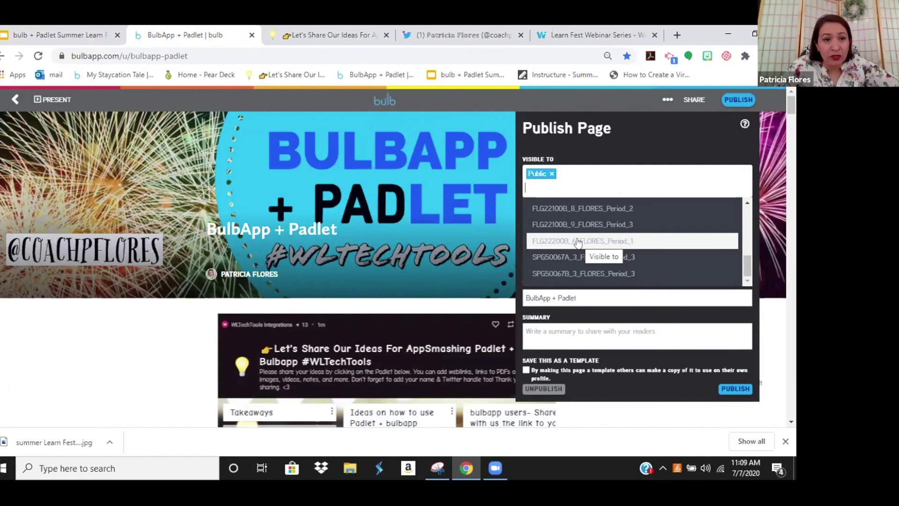
scroll(579, 242, up, 10)
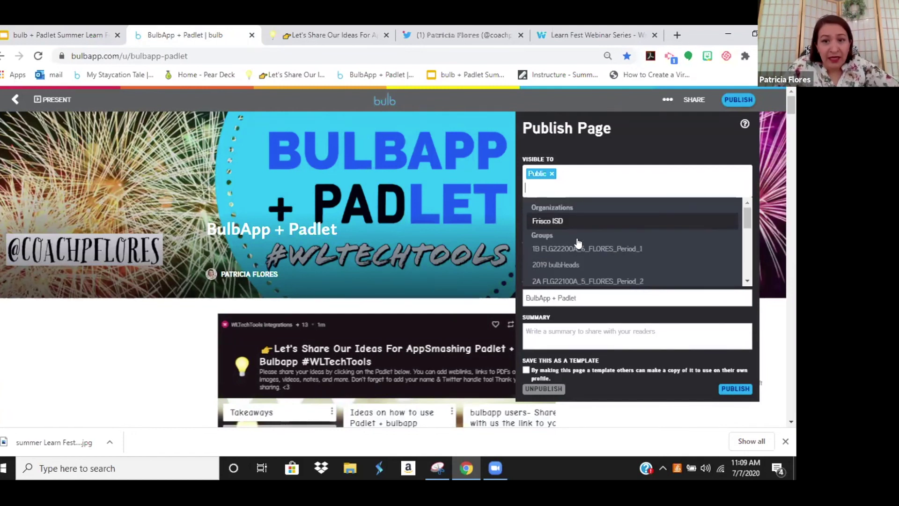
click(554, 223)
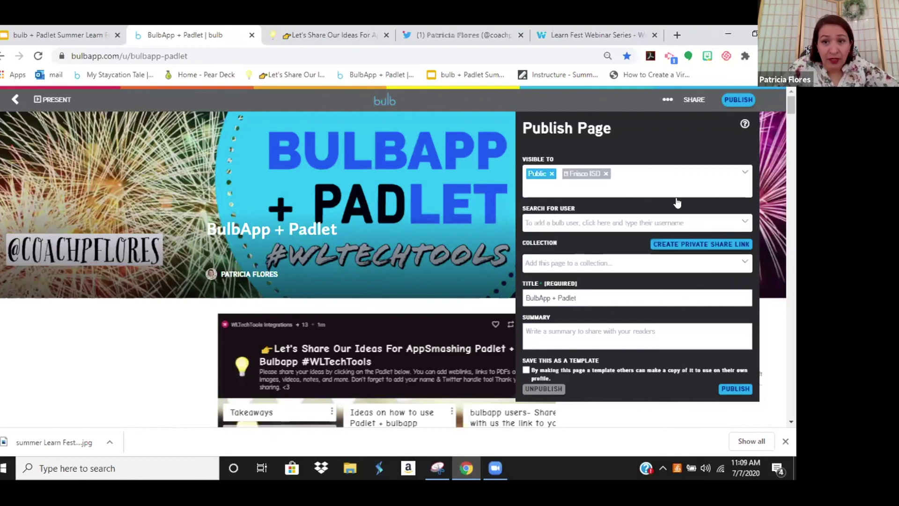
Check the remaining groups the page can be shared with, and publish it as visible to Public and Frisco ISD
click(630, 187)
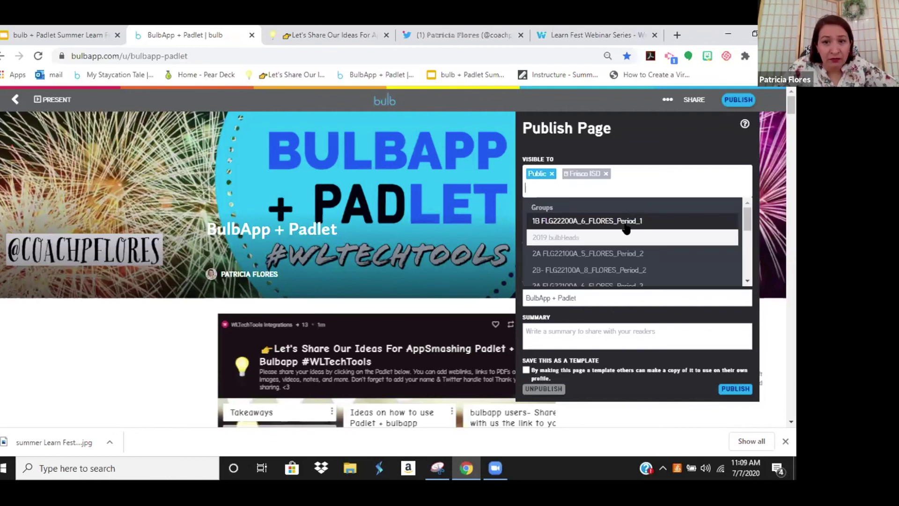
click(771, 306)
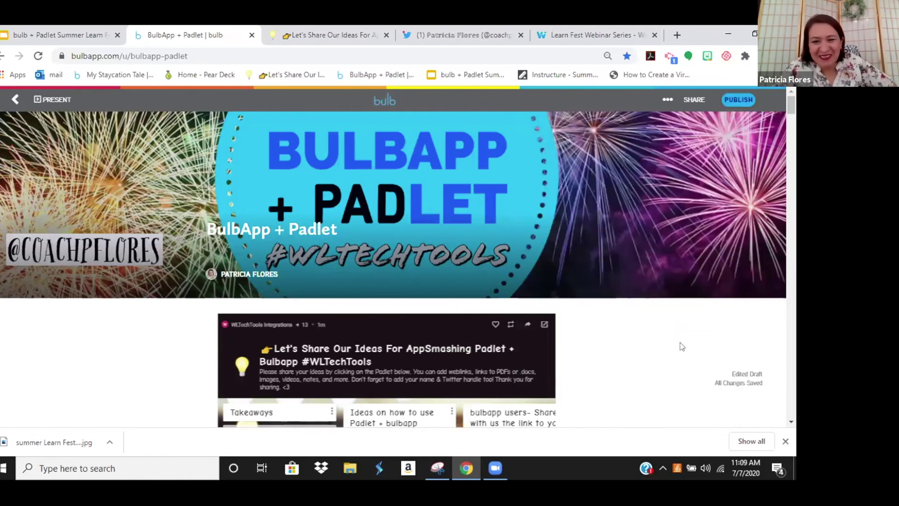
click(739, 100)
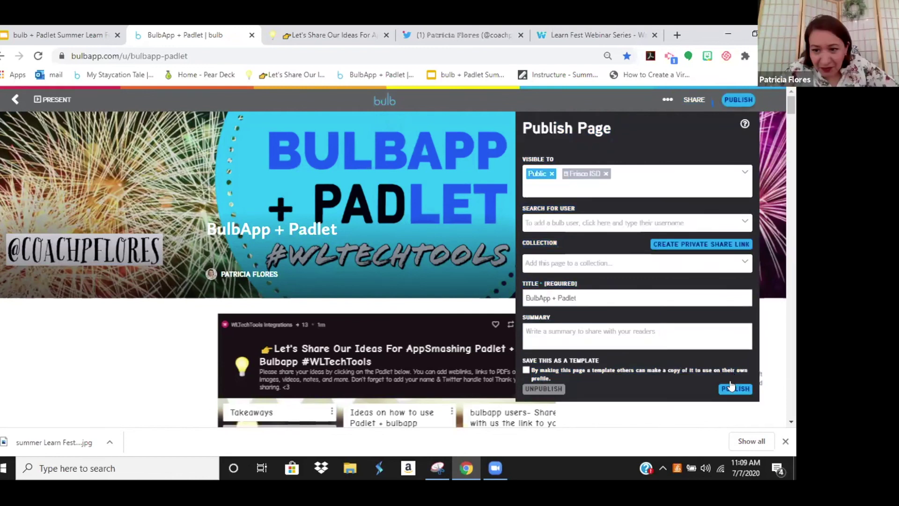
click(734, 388)
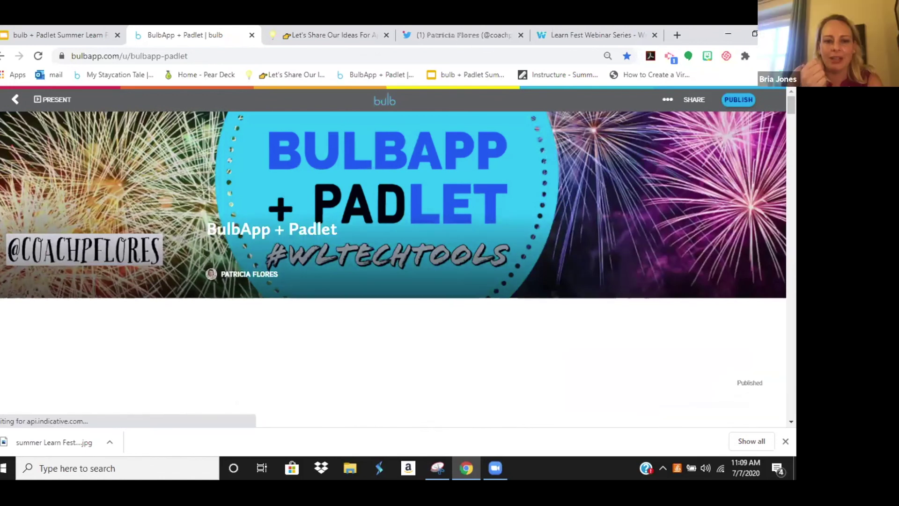
Reload the published BulbApp + Padlet page and review its content from the cover image down to the comment section
click(38, 55)
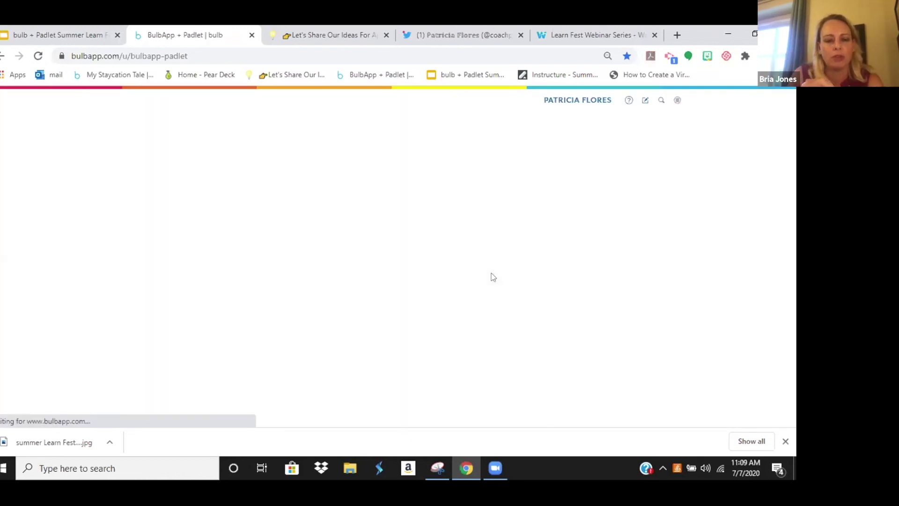
scroll(493, 277, down, 5)
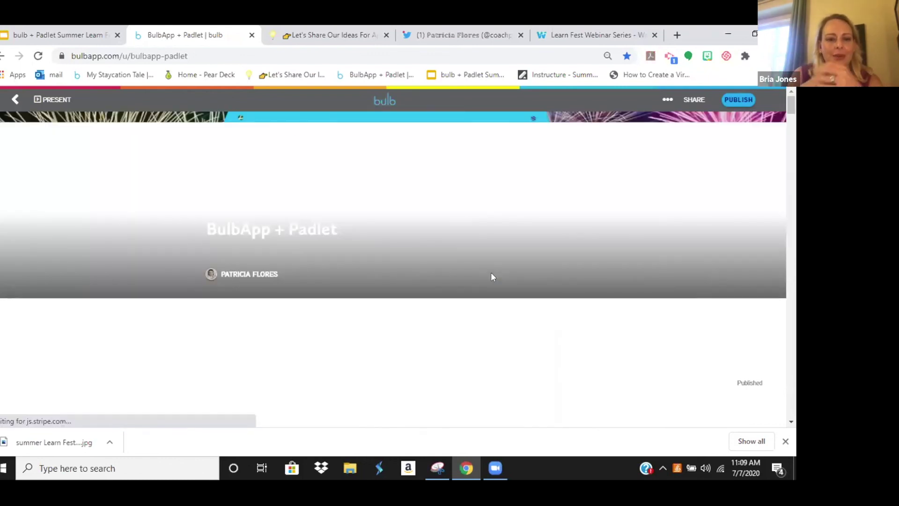
scroll(491, 276, down, 3)
scroll(491, 277, down, 12)
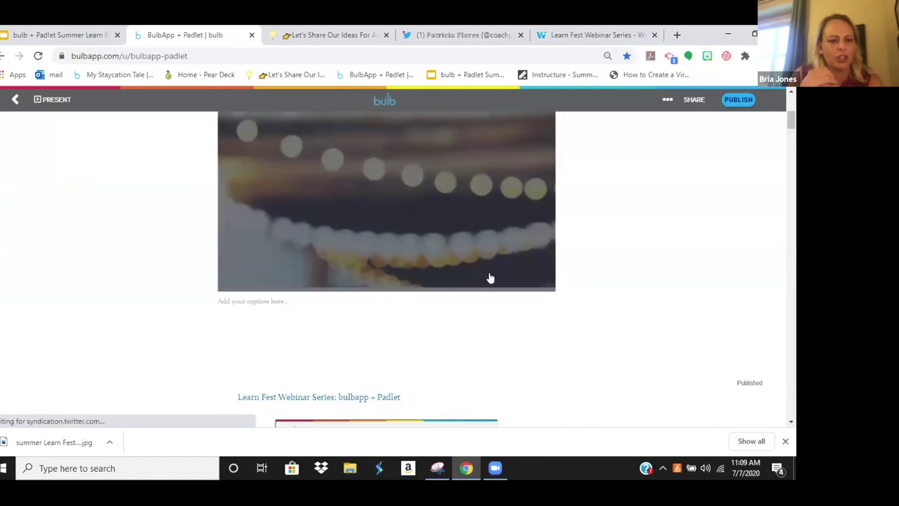
scroll(493, 277, down, 15)
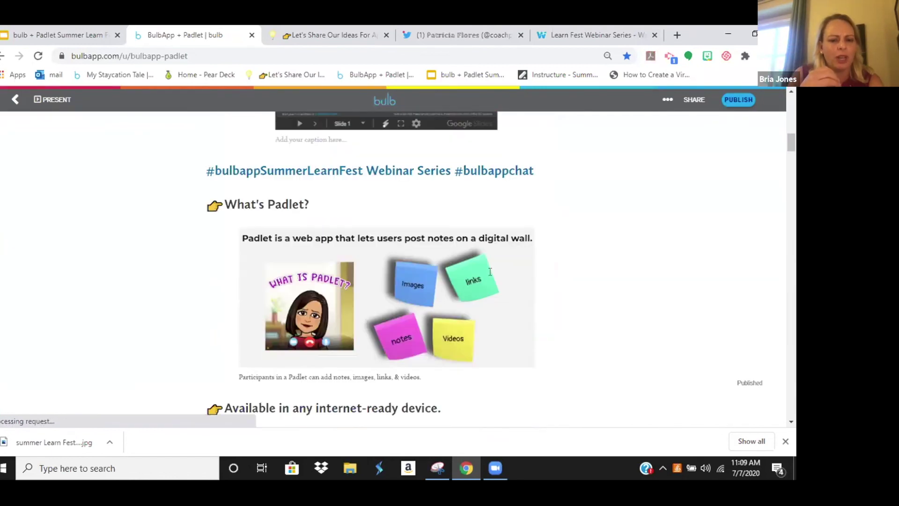
scroll(489, 272, down, 13)
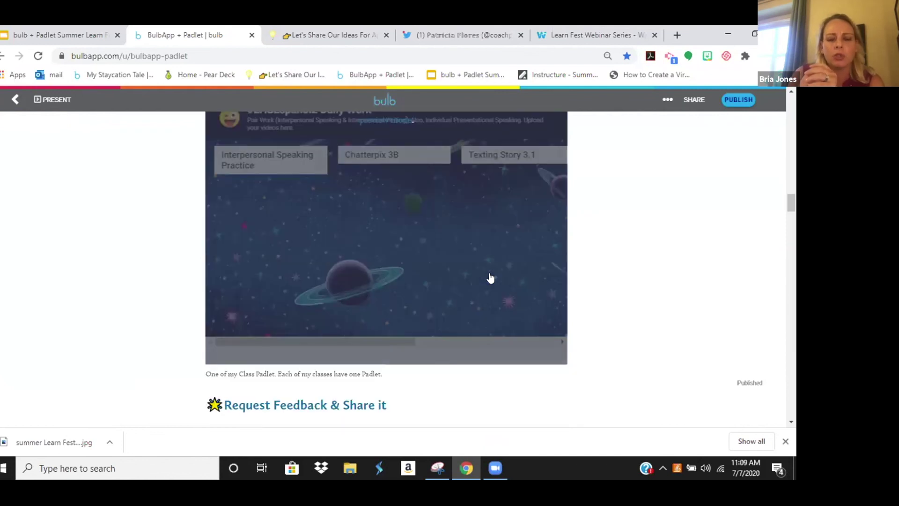
scroll(491, 278, down, 12)
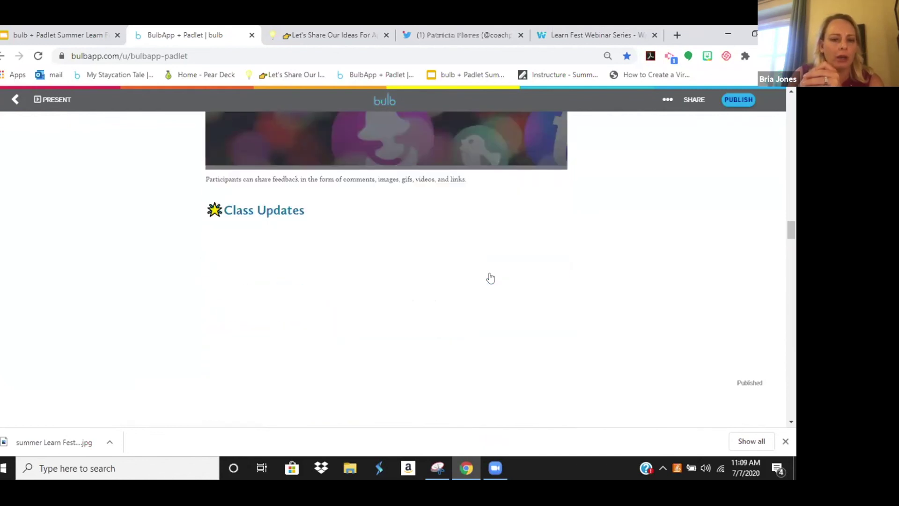
scroll(491, 278, down, 1)
scroll(489, 277, down, 5)
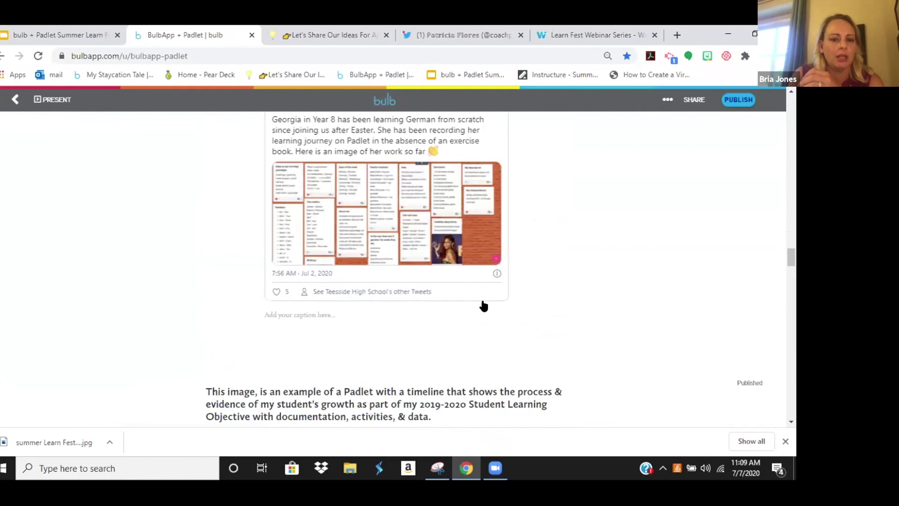
scroll(517, 332, down, 8)
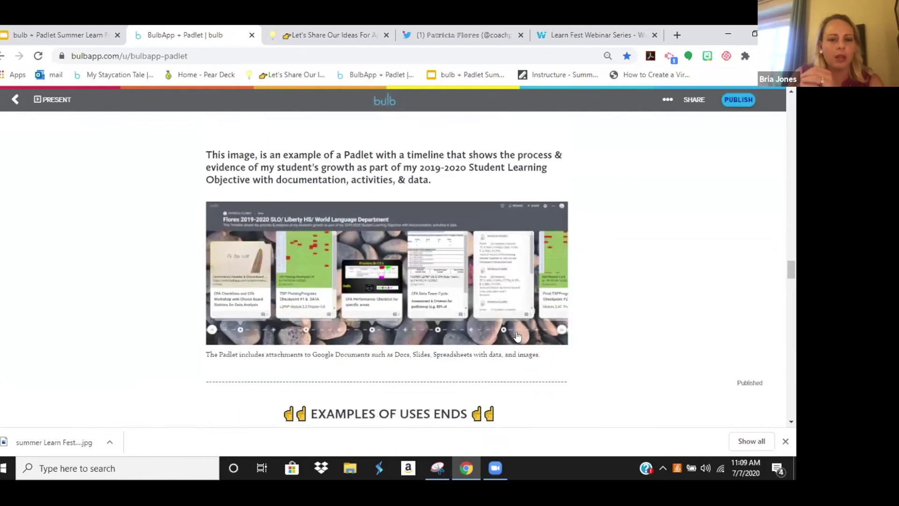
scroll(517, 333, down, 8)
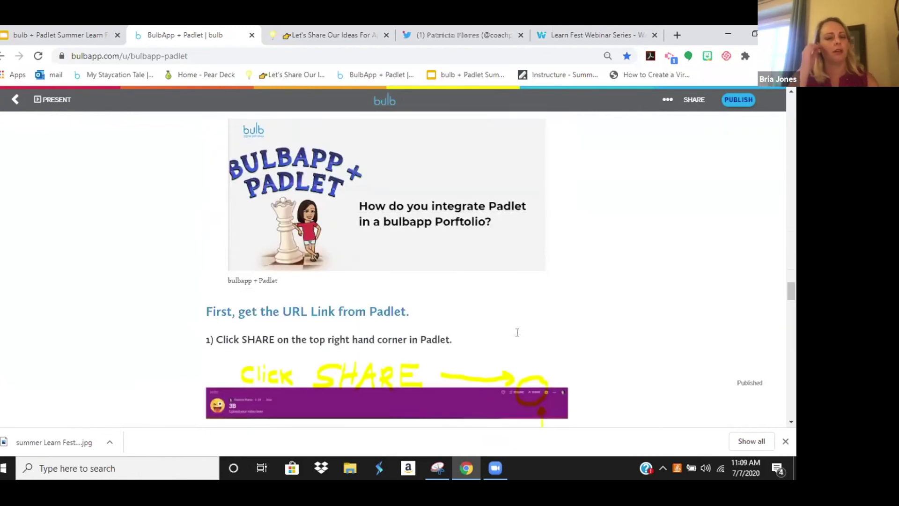
scroll(517, 333, down, 6)
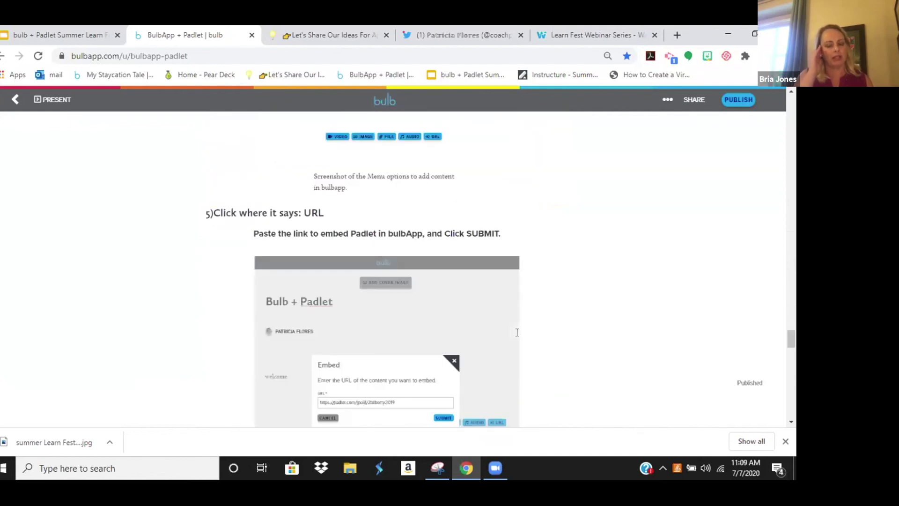
scroll(517, 337, down, 10)
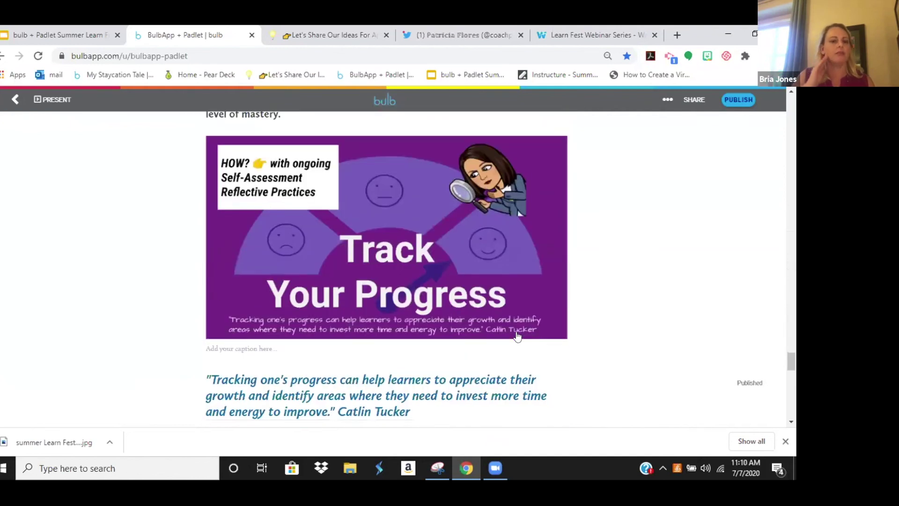
scroll(517, 337, down, 14)
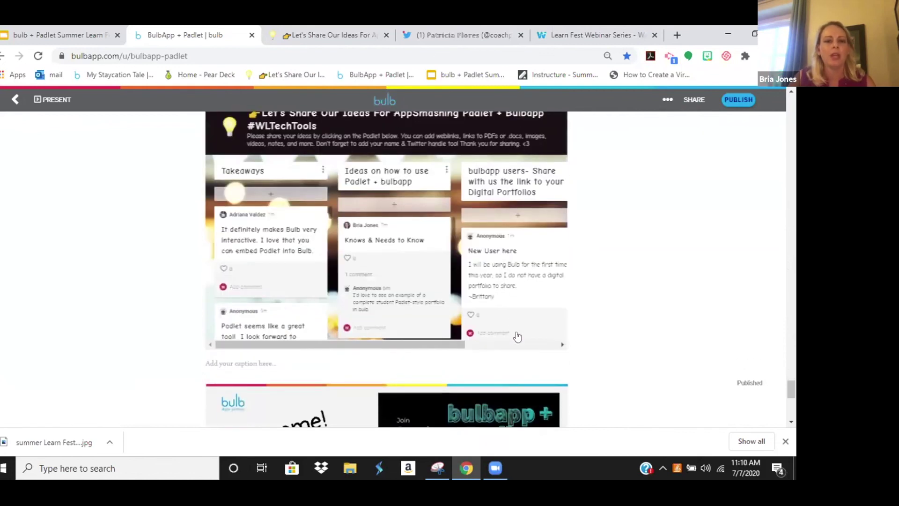
scroll(517, 337, down, 4)
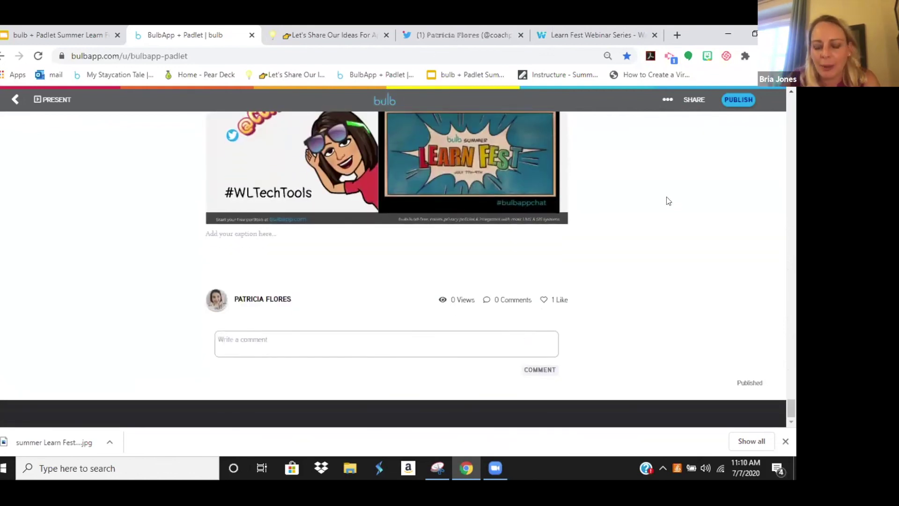